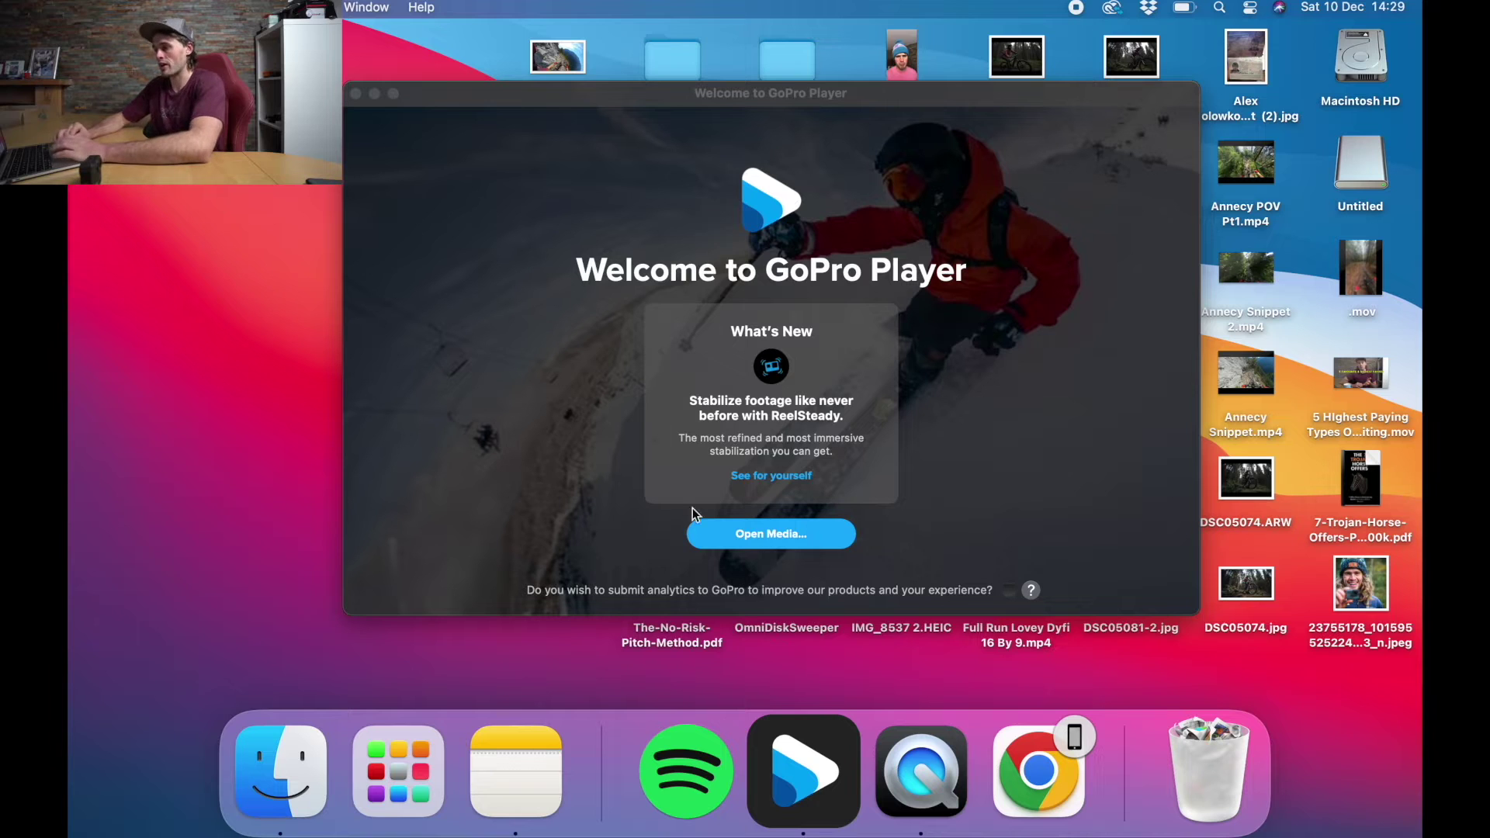
Load the 360 clip GS017437.360 from the Desktop through Open Media
{"action": "left_click", "coordinate": [784, 536]}
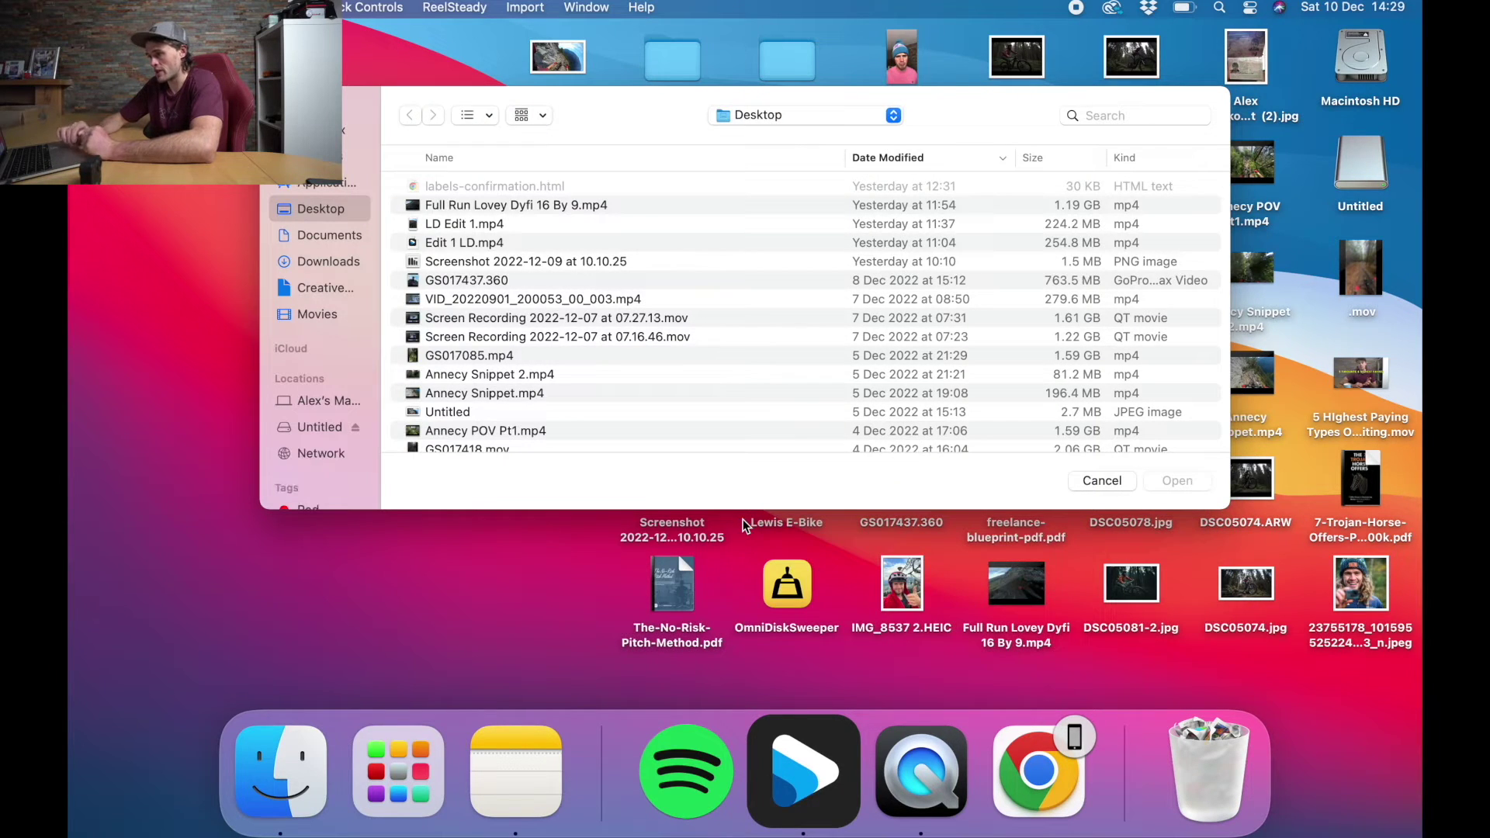
{"action": "left_click_drag", "start_coordinate": [265, 379], "coordinate": [333, 312]}
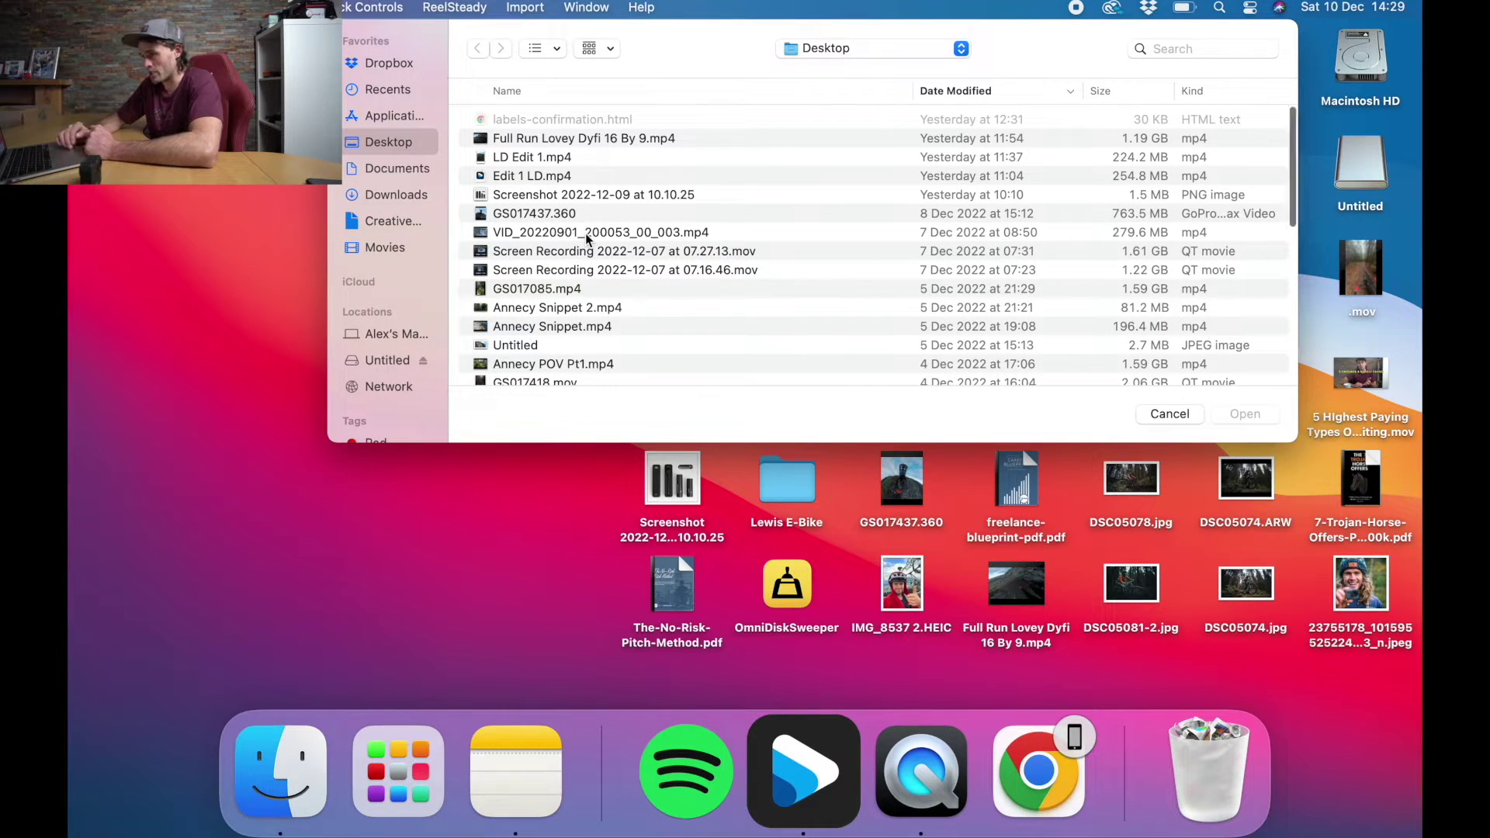
{"action": "scroll", "coordinate": [576, 241], "scroll_direction": "down", "scroll_amount": 1}
{"action": "left_click", "coordinate": [543, 188]}
{"action": "left_click", "coordinate": [1246, 414]}
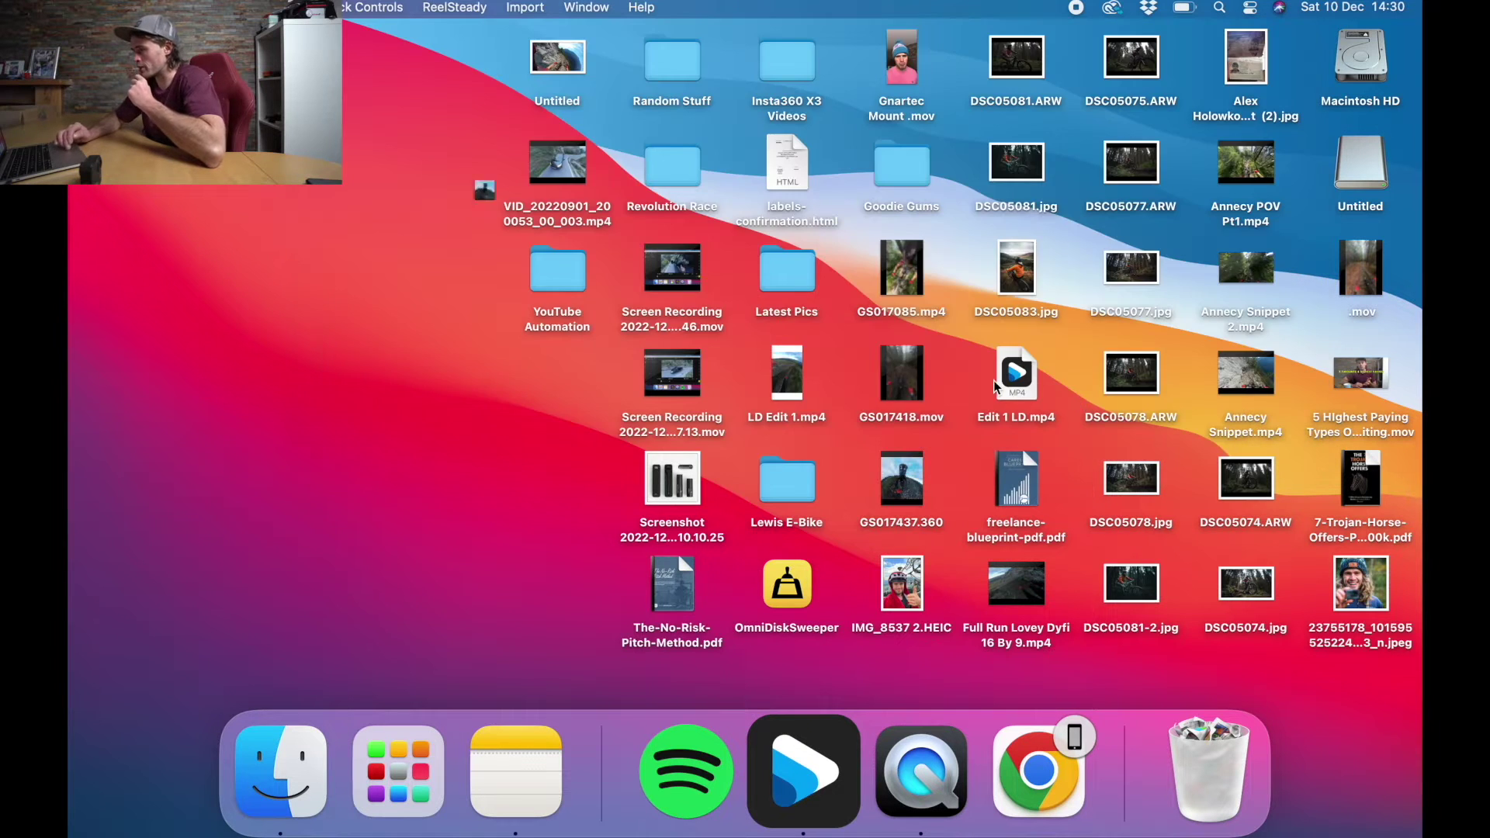
Enlarge and reposition the player window, then switch it to full screen
{"action": "left_click_drag", "start_coordinate": [640, 50], "coordinate": [650, 8]}
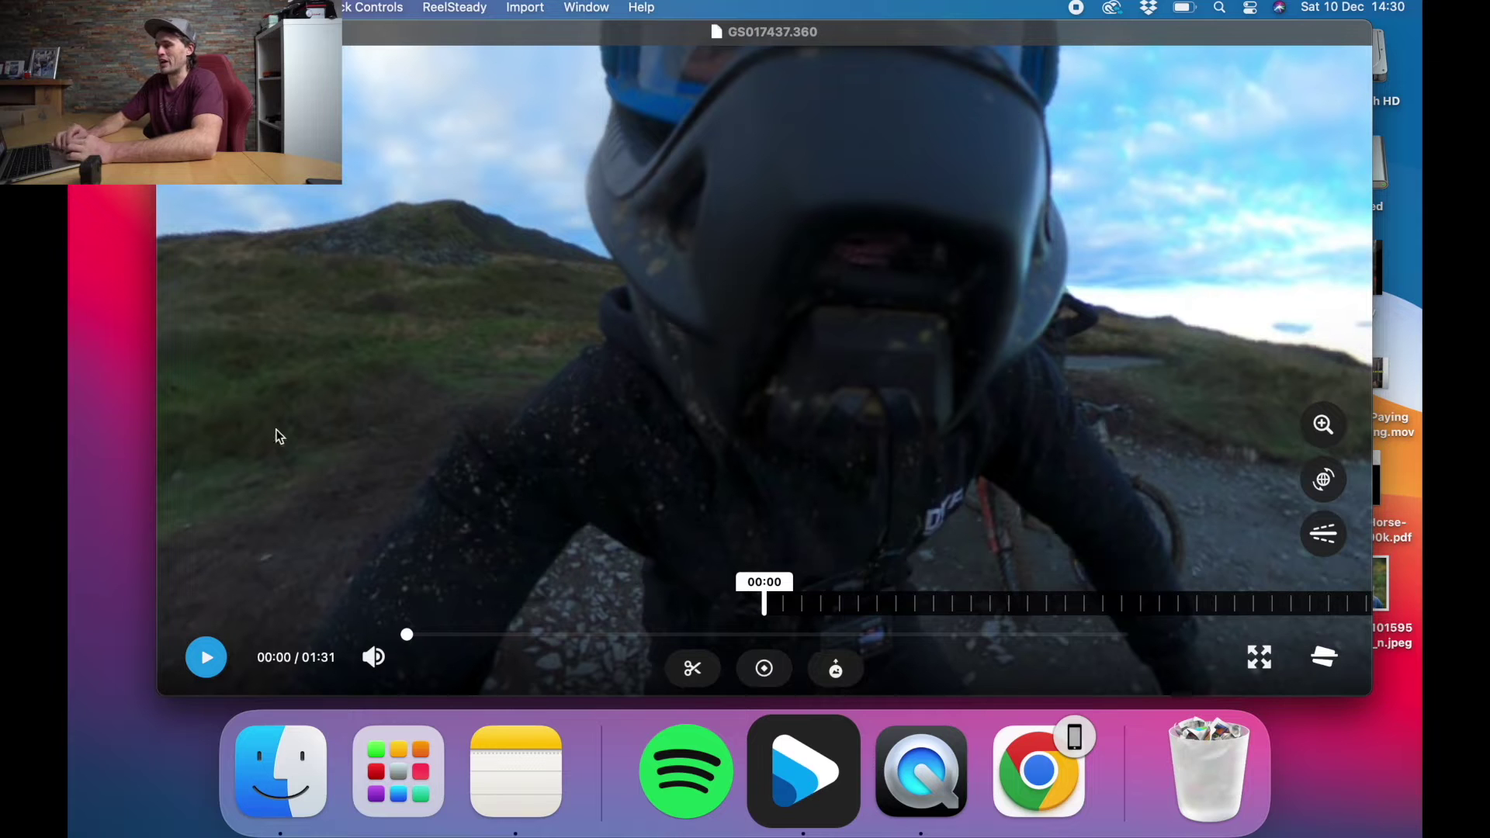
{"action": "left_click_drag", "start_coordinate": [157, 696], "coordinate": [102, 710]}
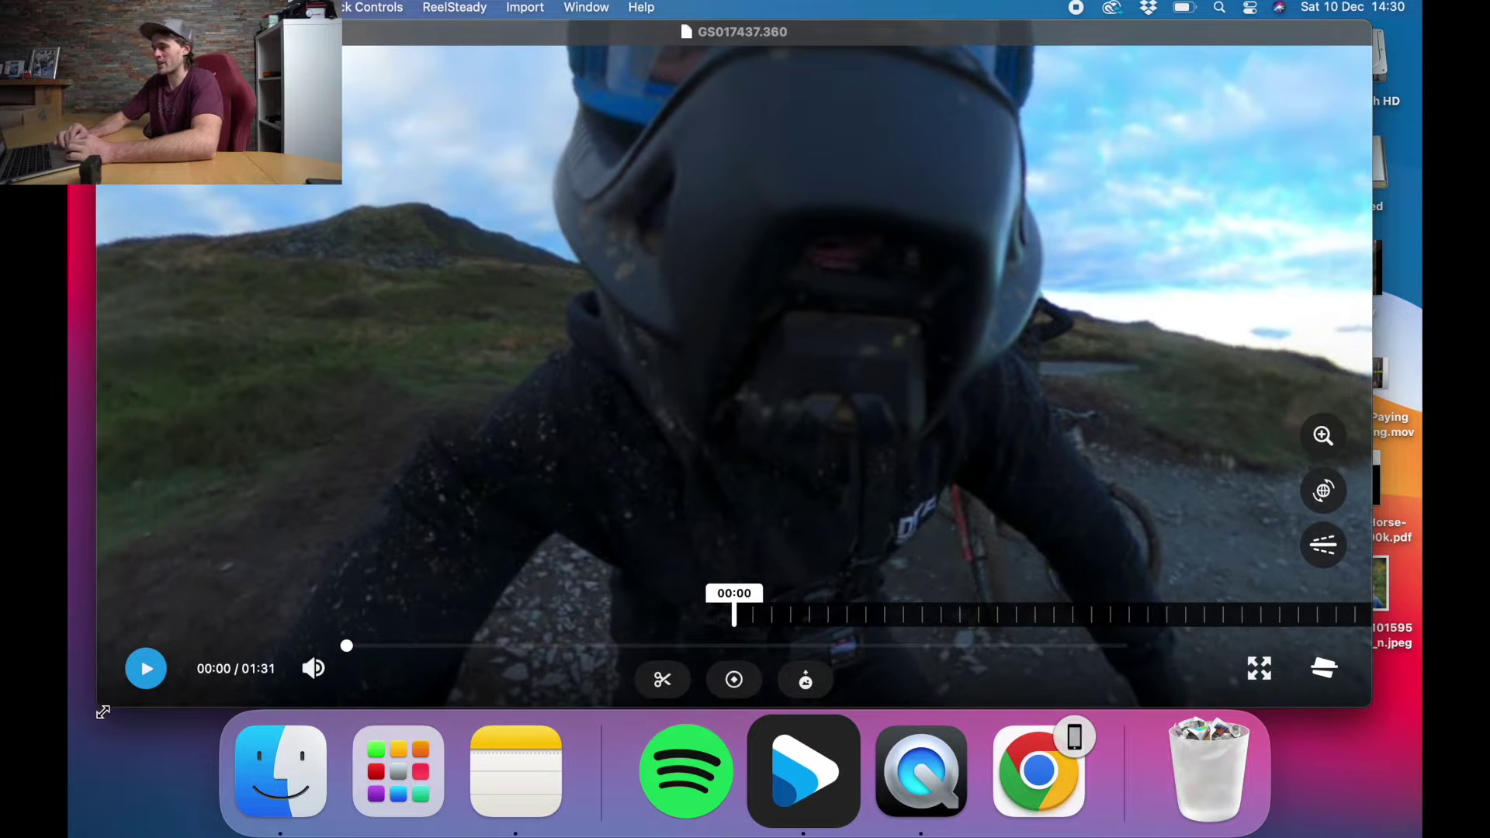
{"action": "left_click_drag", "start_coordinate": [462, 31], "coordinate": [480, 26]}
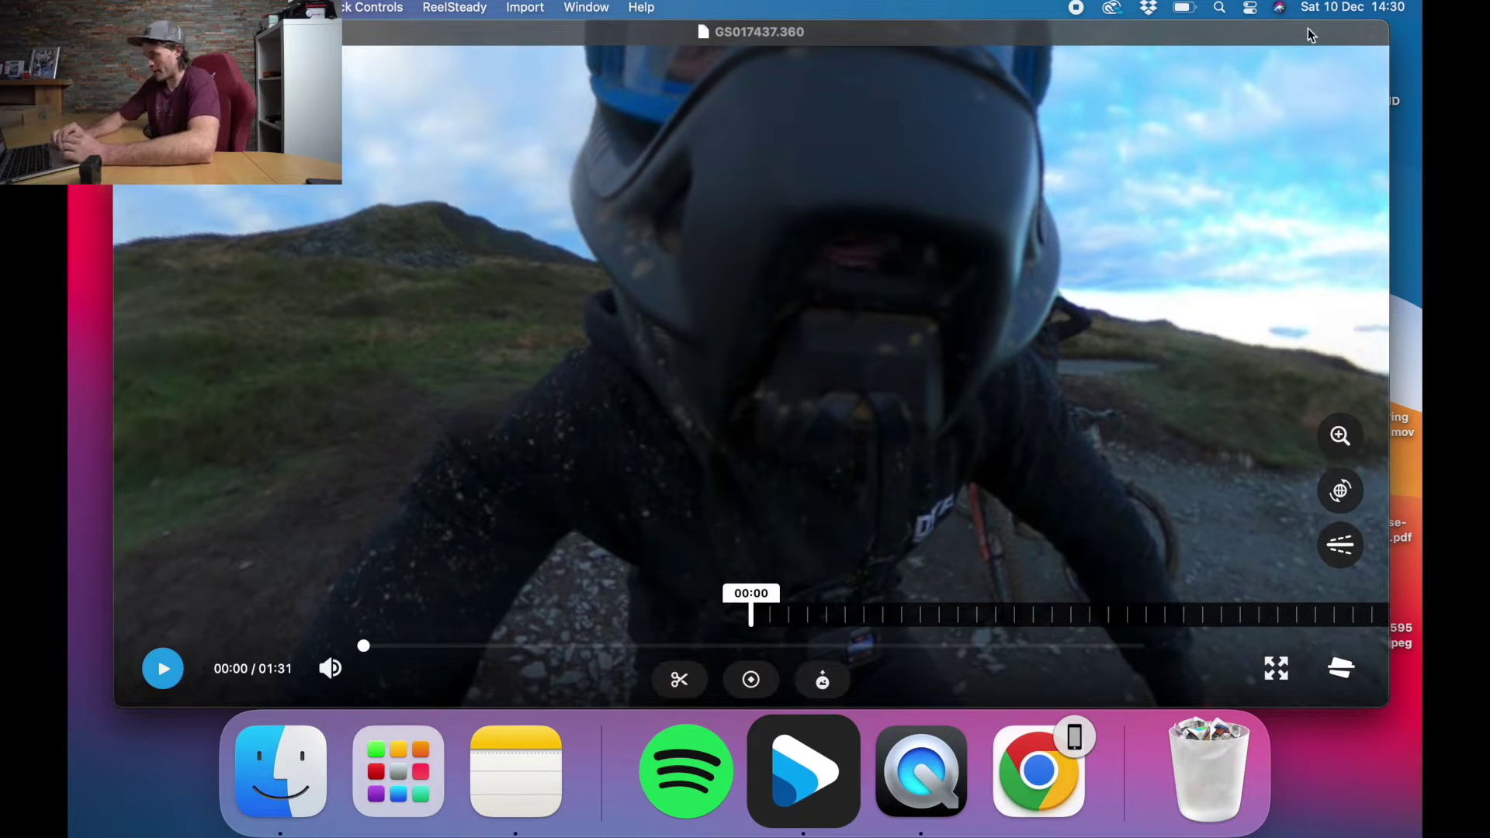
{"action": "left_click_drag", "start_coordinate": [1293, 27], "coordinate": [1322, 25]}
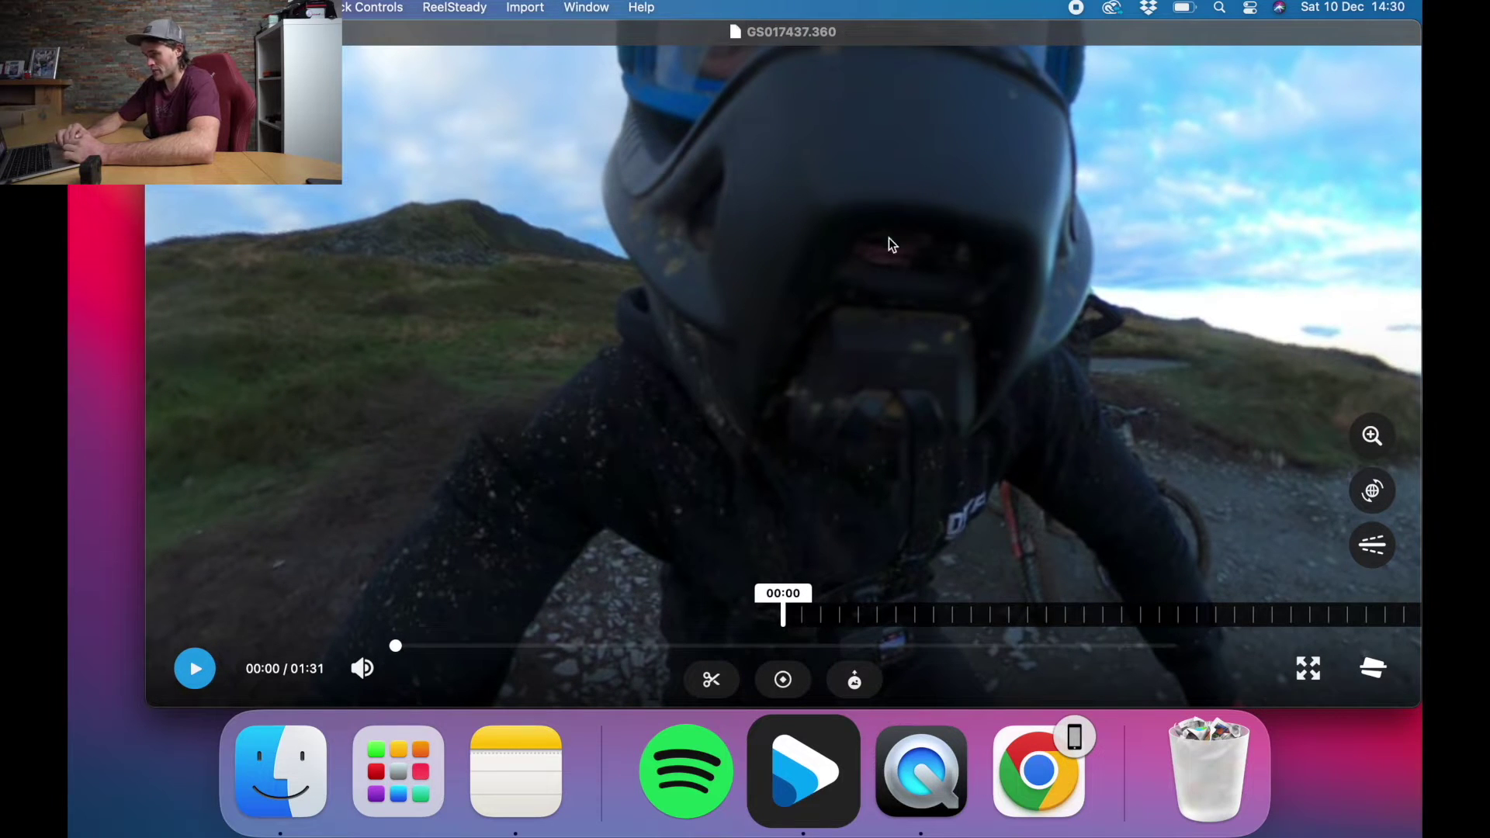
{"action": "left_click_drag", "start_coordinate": [411, 62], "coordinate": [384, 9]}
{"action": "key", "text": "ctrl+super+f"}
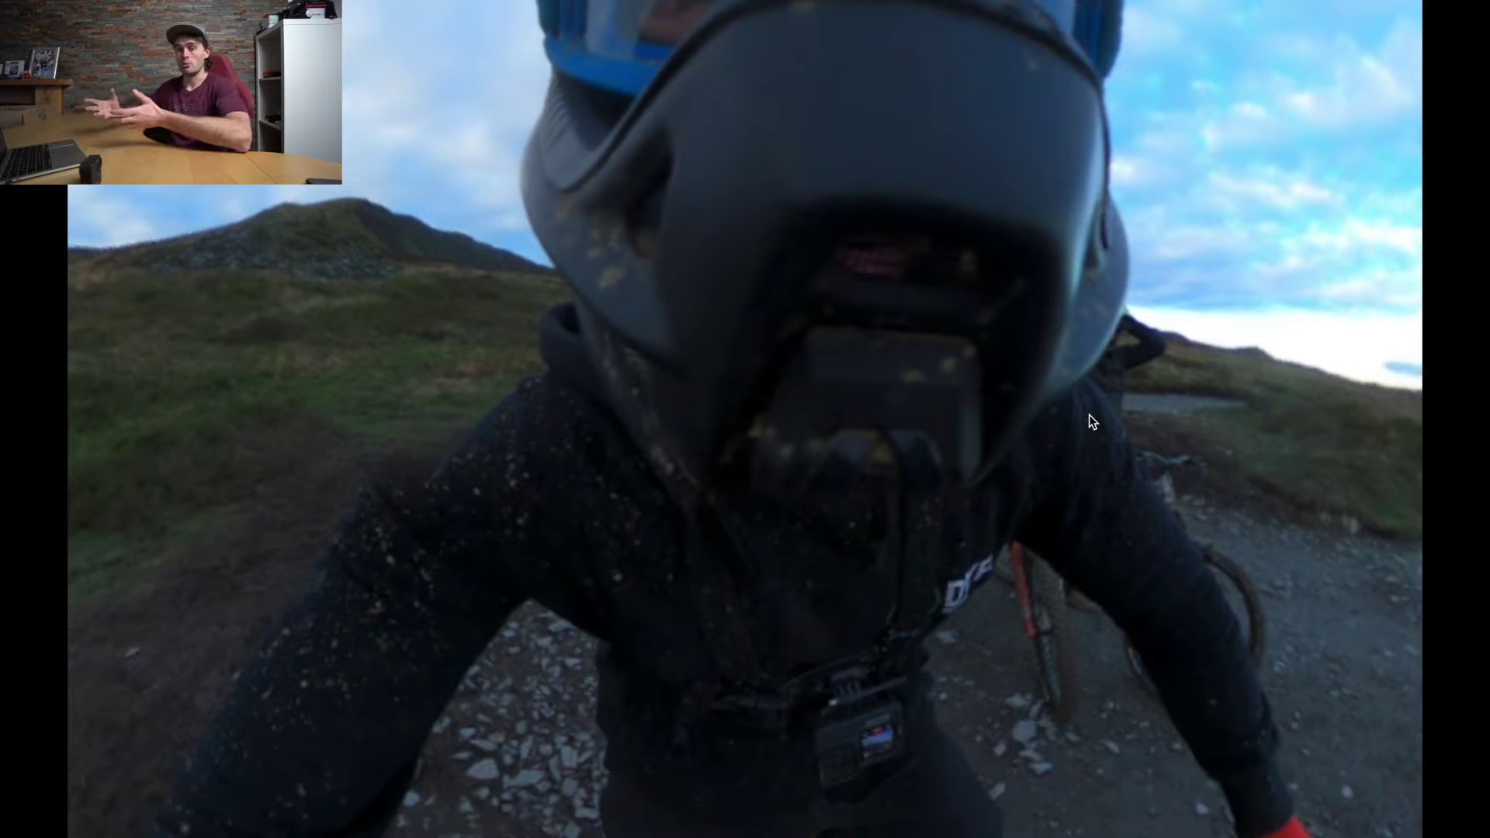
Rotate the 360 view from the helmet to the trail ahead, riders on the right
{"action": "mouse_move", "coordinate": [874, 402]}
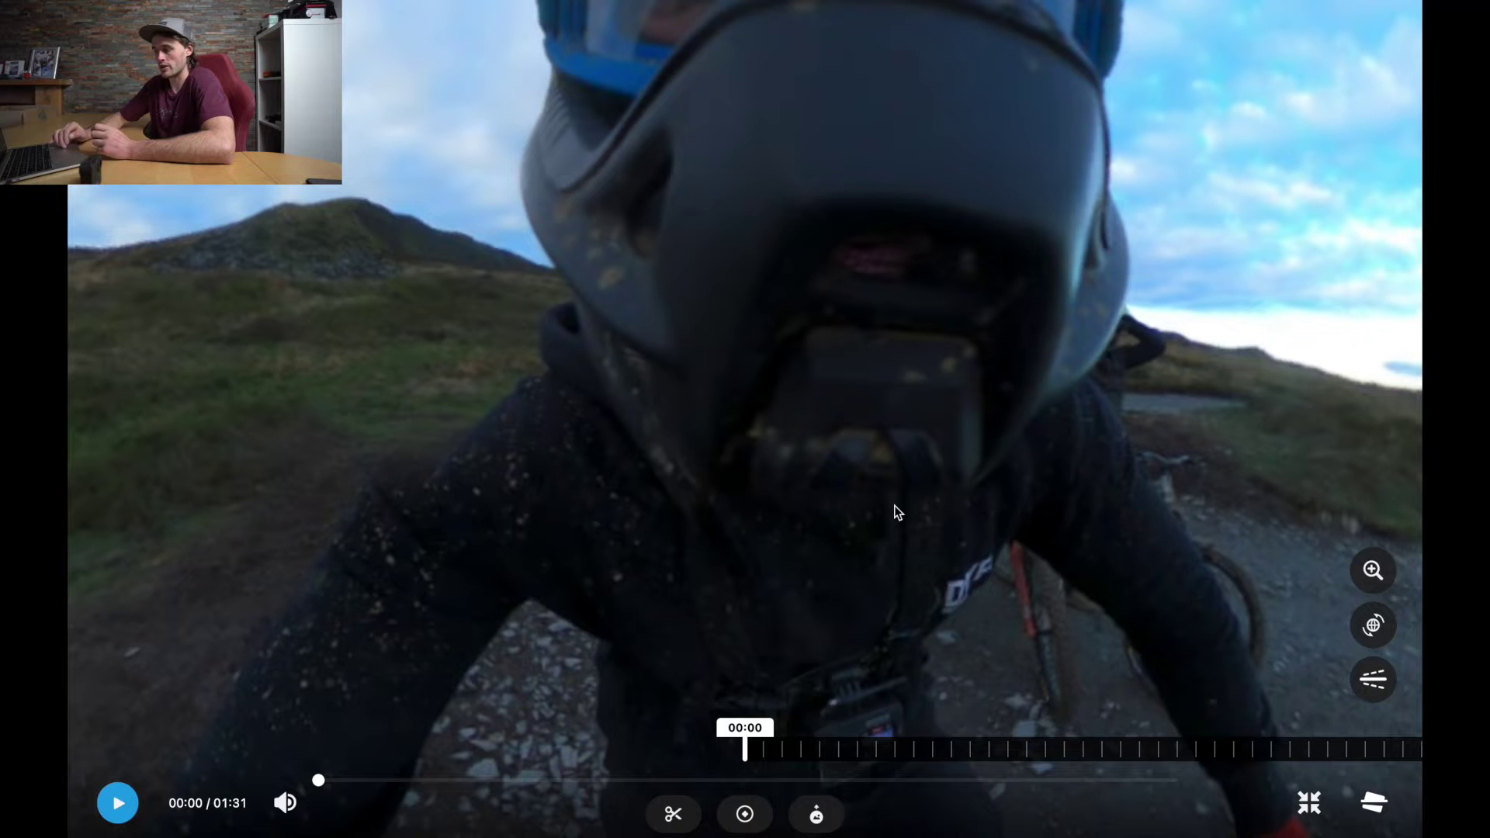
{"action": "left_click_drag", "start_coordinate": [894, 505], "coordinate": [122, 350]}
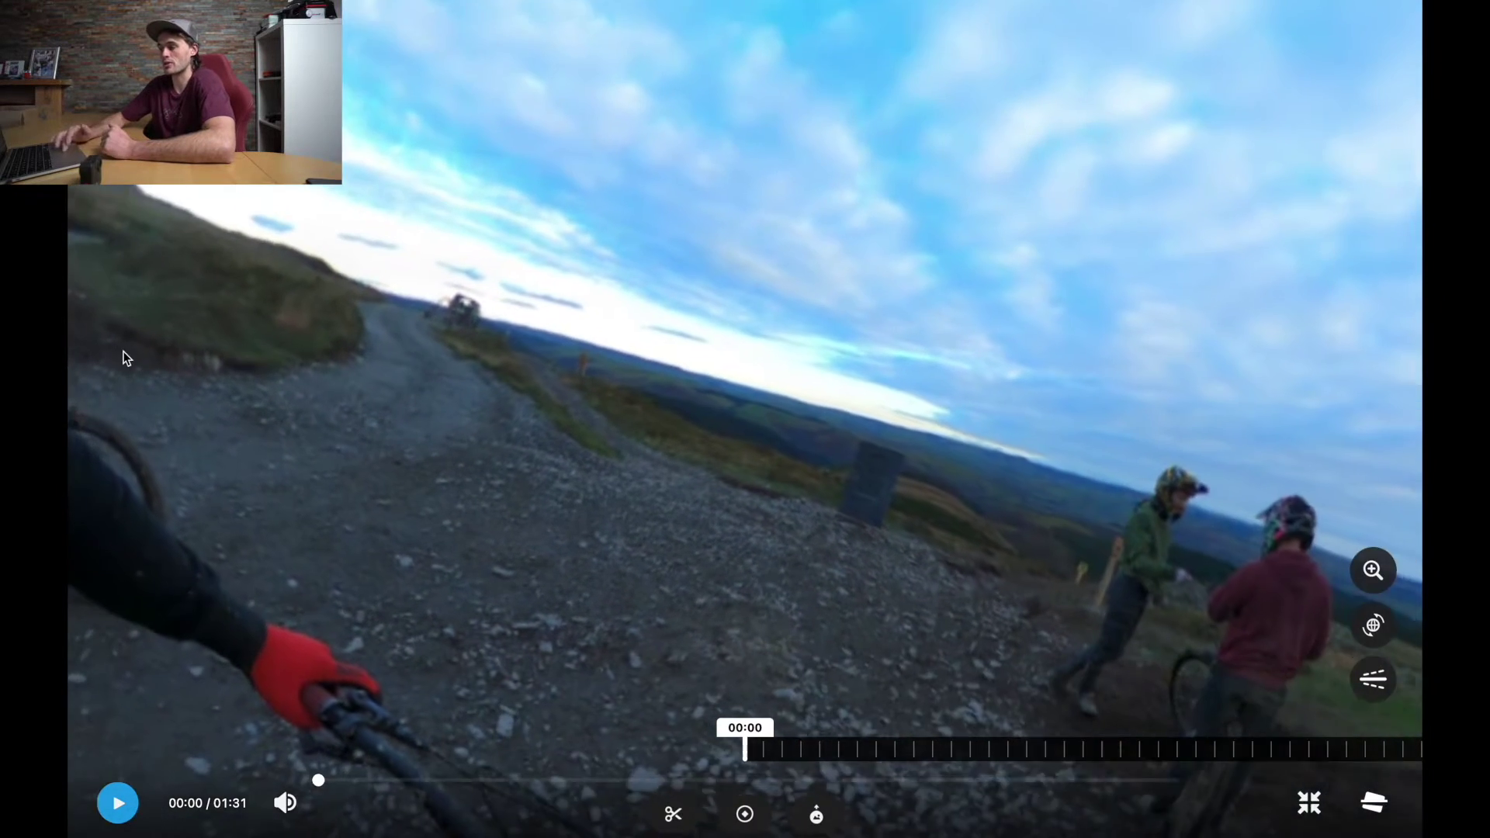
{"action": "left_click_drag", "start_coordinate": [711, 482], "coordinate": [705, 199]}
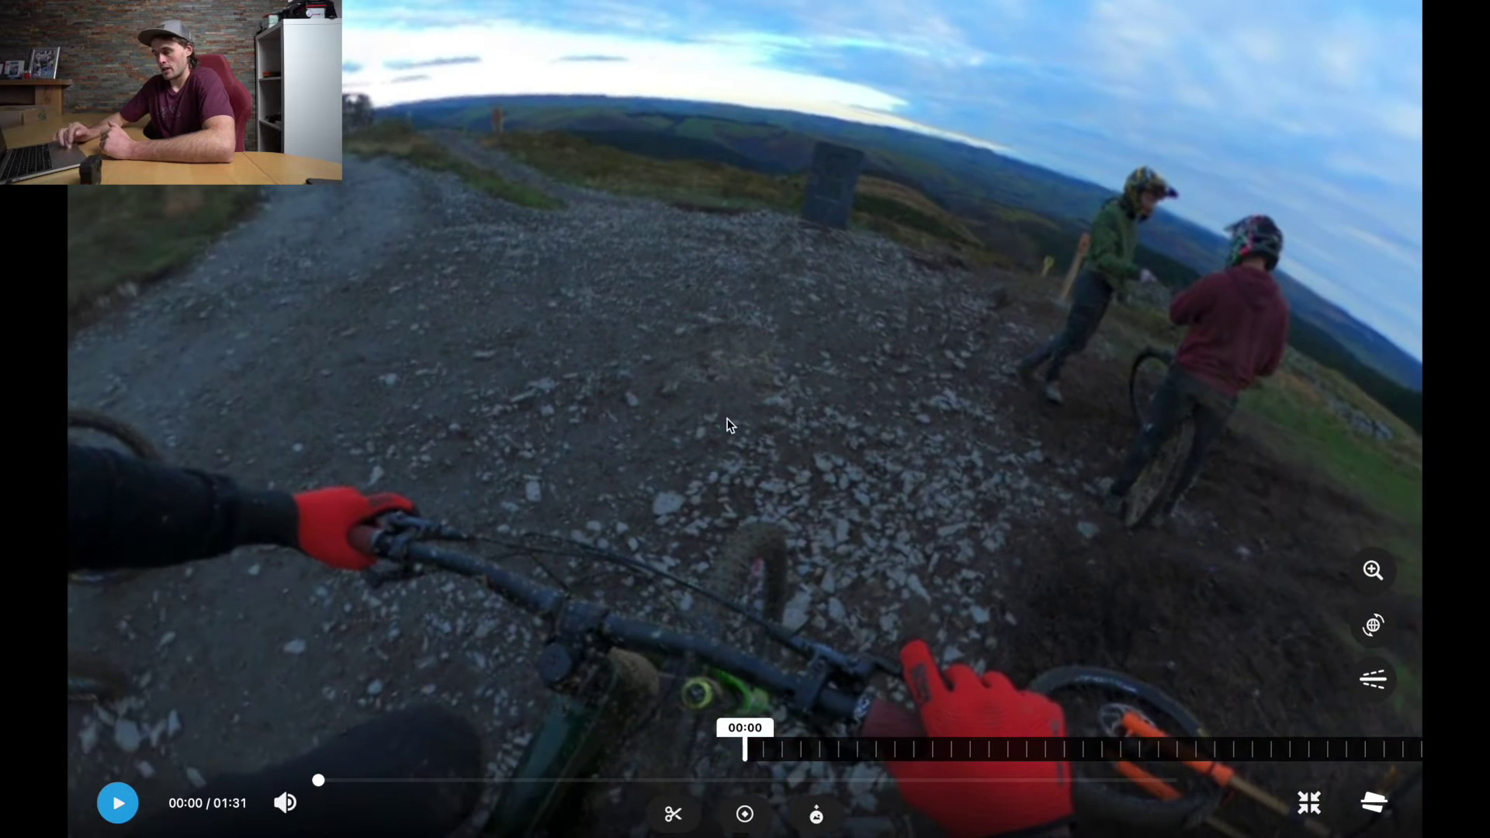
{"action": "left_click_drag", "start_coordinate": [729, 418], "coordinate": [844, 464]}
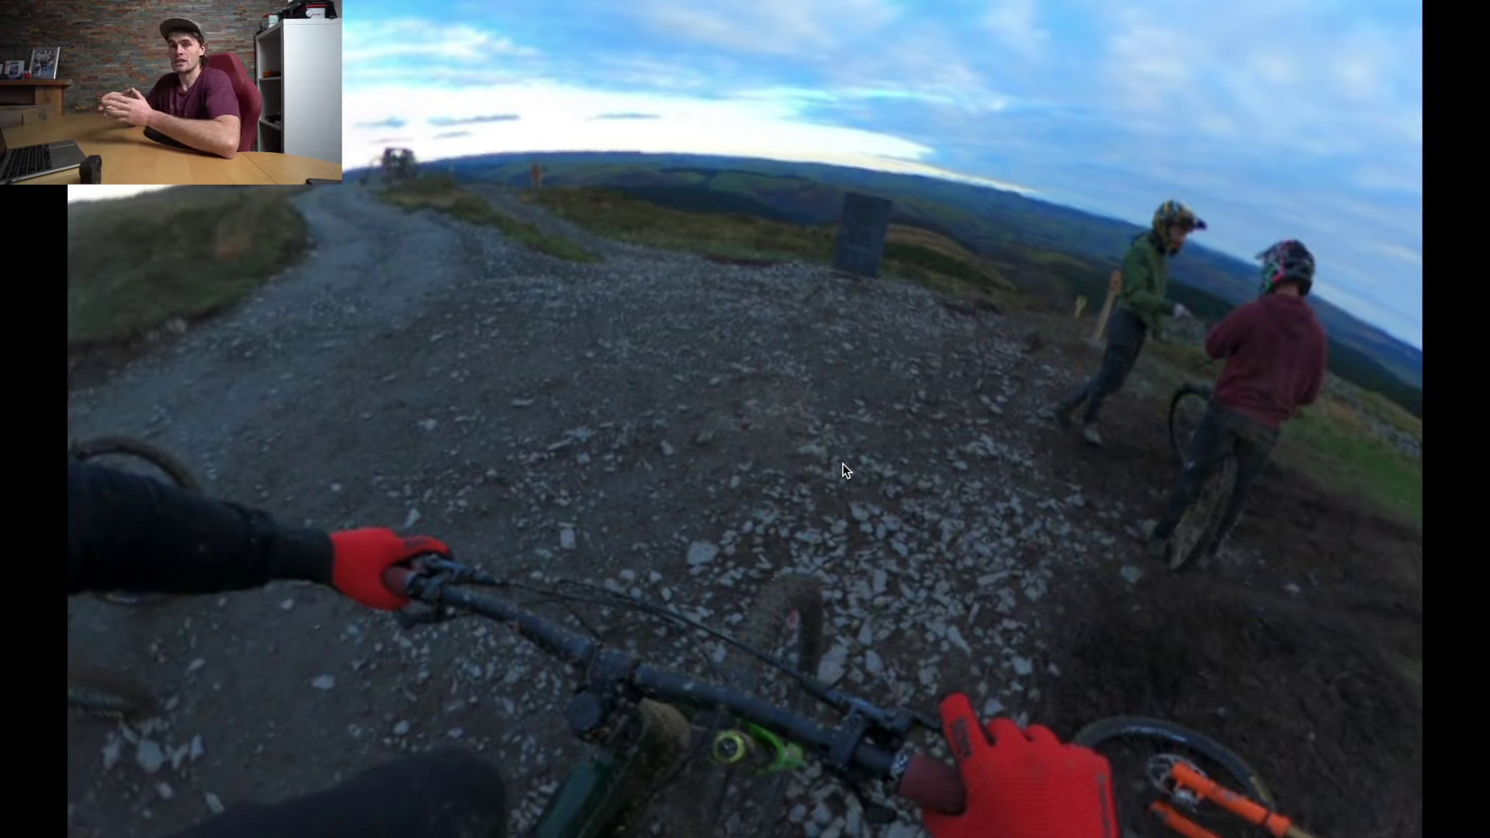
{"action": "mouse_move", "coordinate": [1291, 67]}
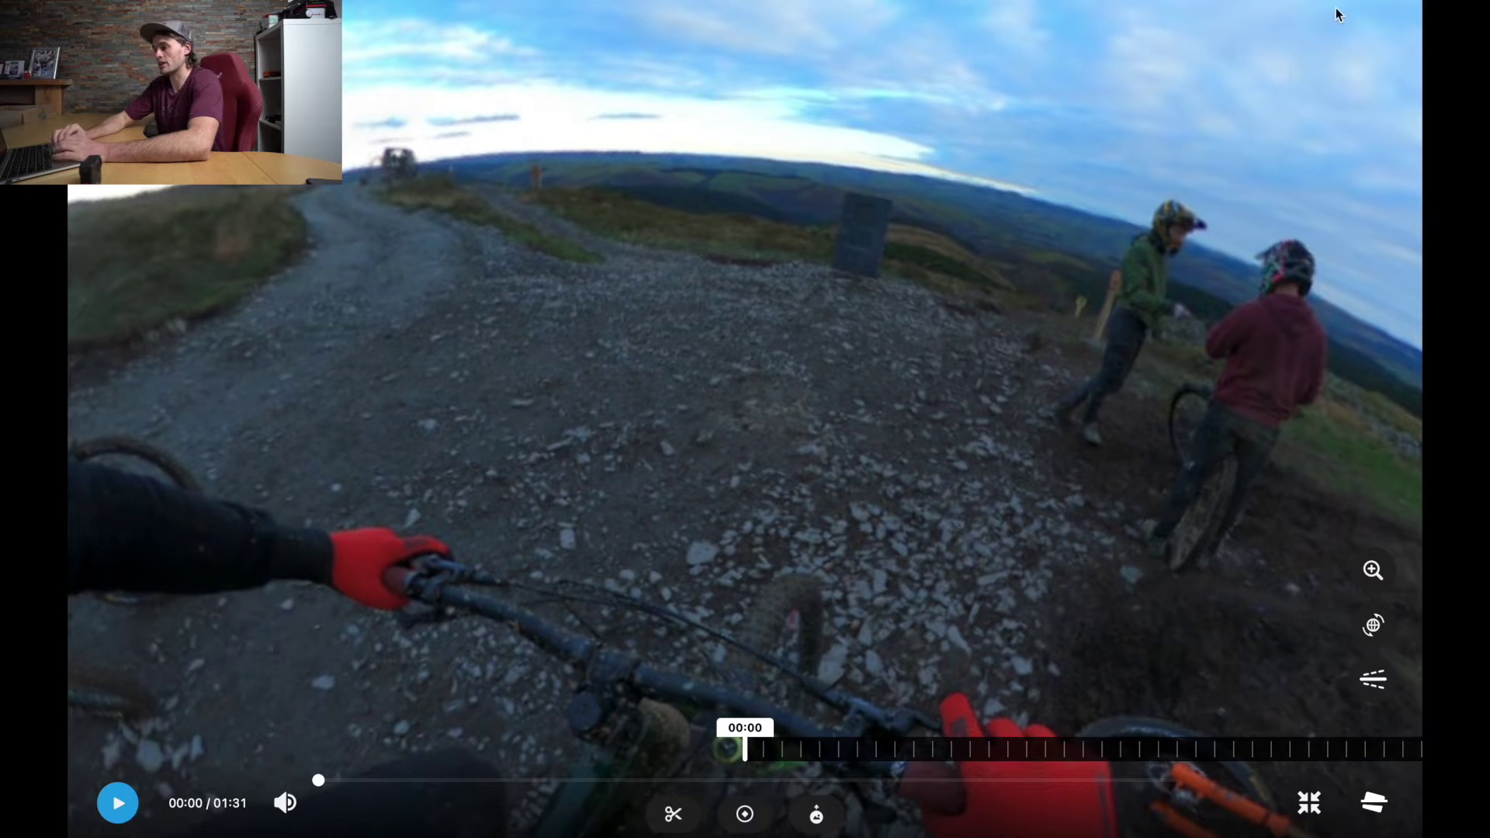
{"action": "left_click_drag", "start_coordinate": [890, 410], "coordinate": [846, 380]}
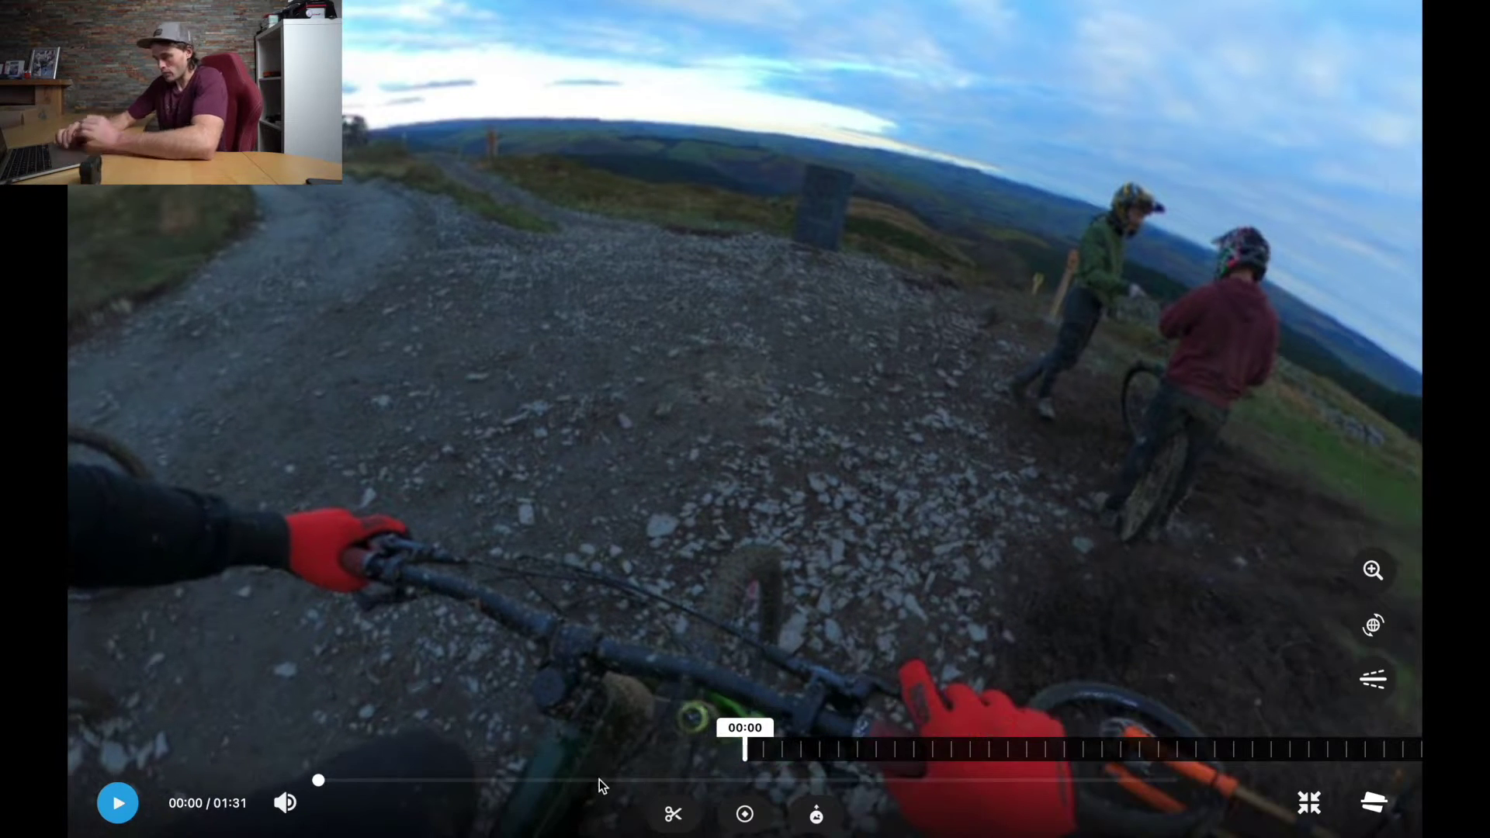
Start a reframe keyframe, change the aspect ratio from 16:9 to 9:16, and level the trail view
{"action": "left_click", "coordinate": [745, 814]}
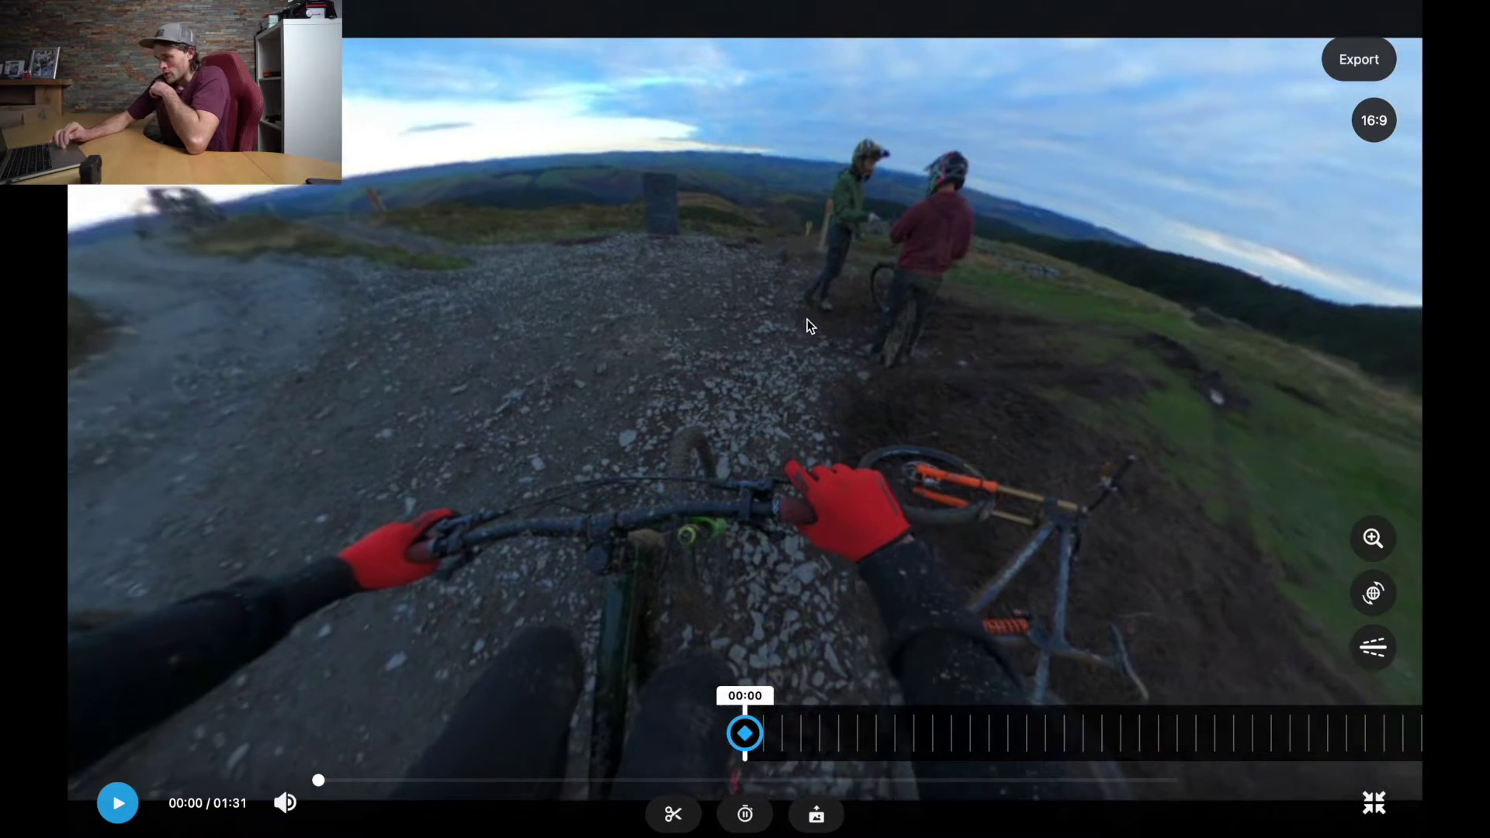
{"action": "left_click_drag", "start_coordinate": [807, 319], "coordinate": [836, 348]}
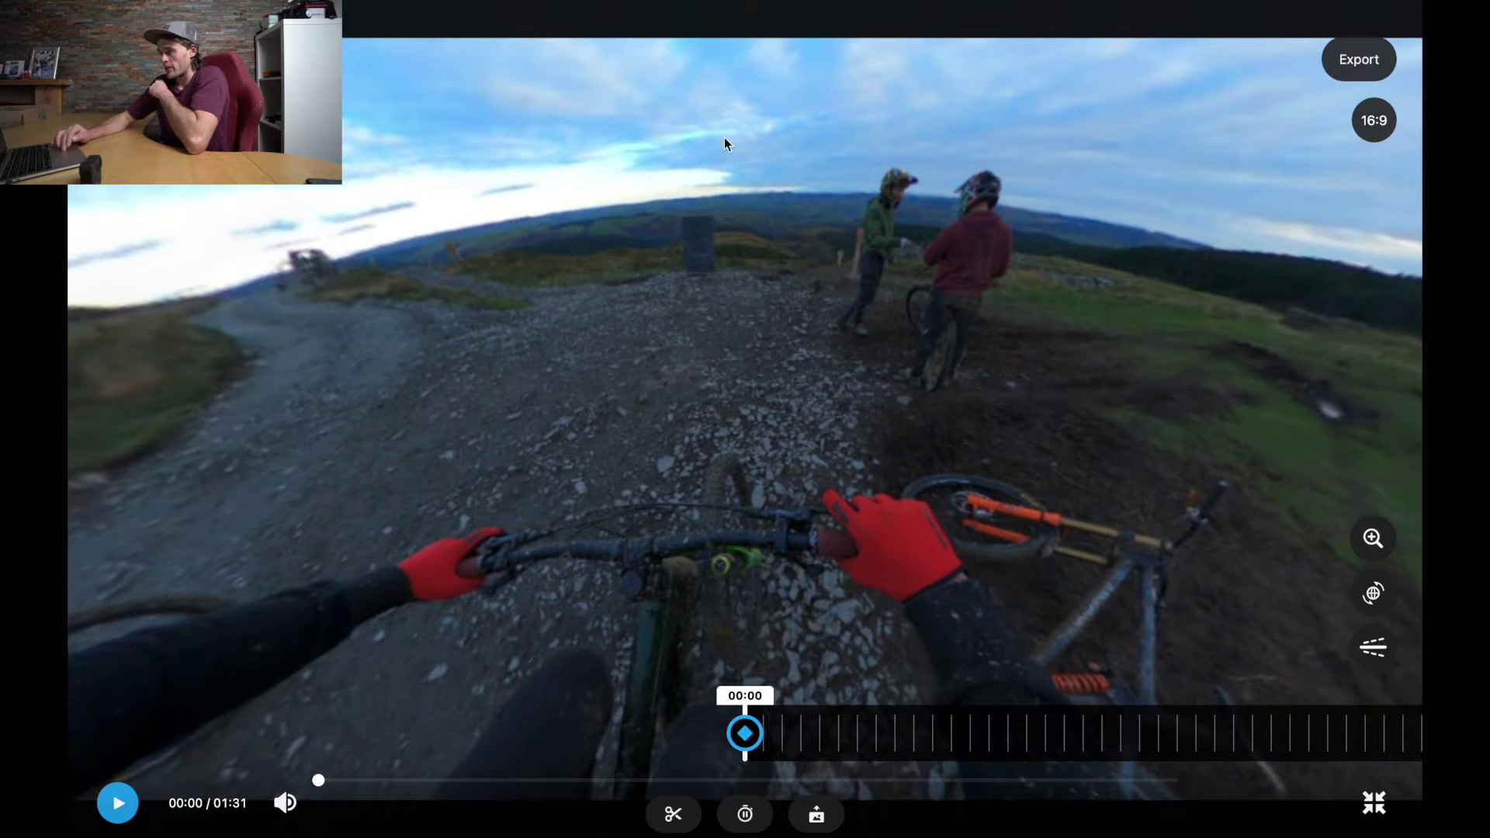
{"action": "left_click", "coordinate": [1374, 121]}
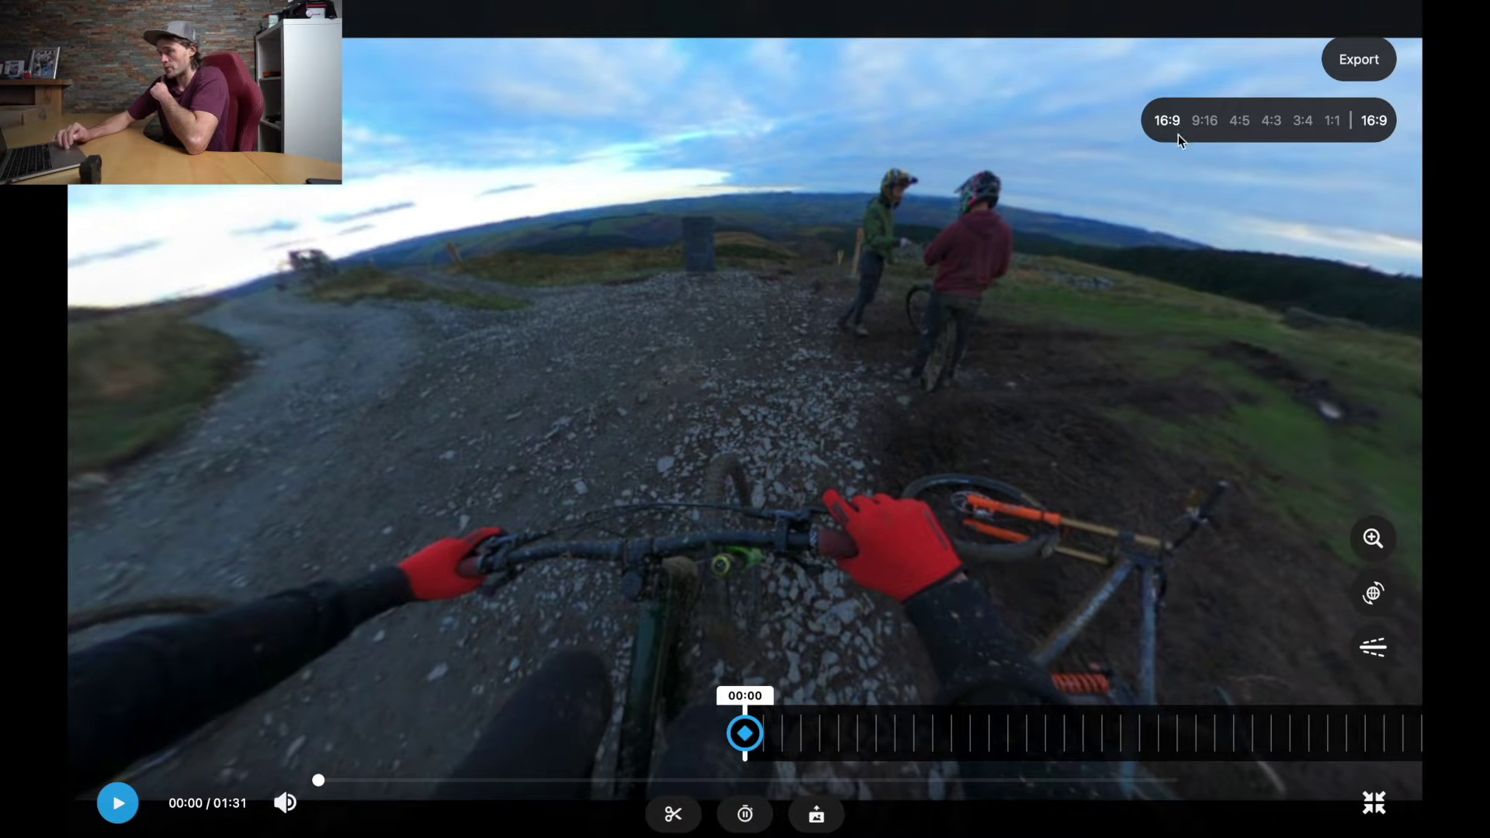
{"action": "left_click", "coordinate": [1371, 120]}
{"action": "left_click", "coordinate": [1206, 120]}
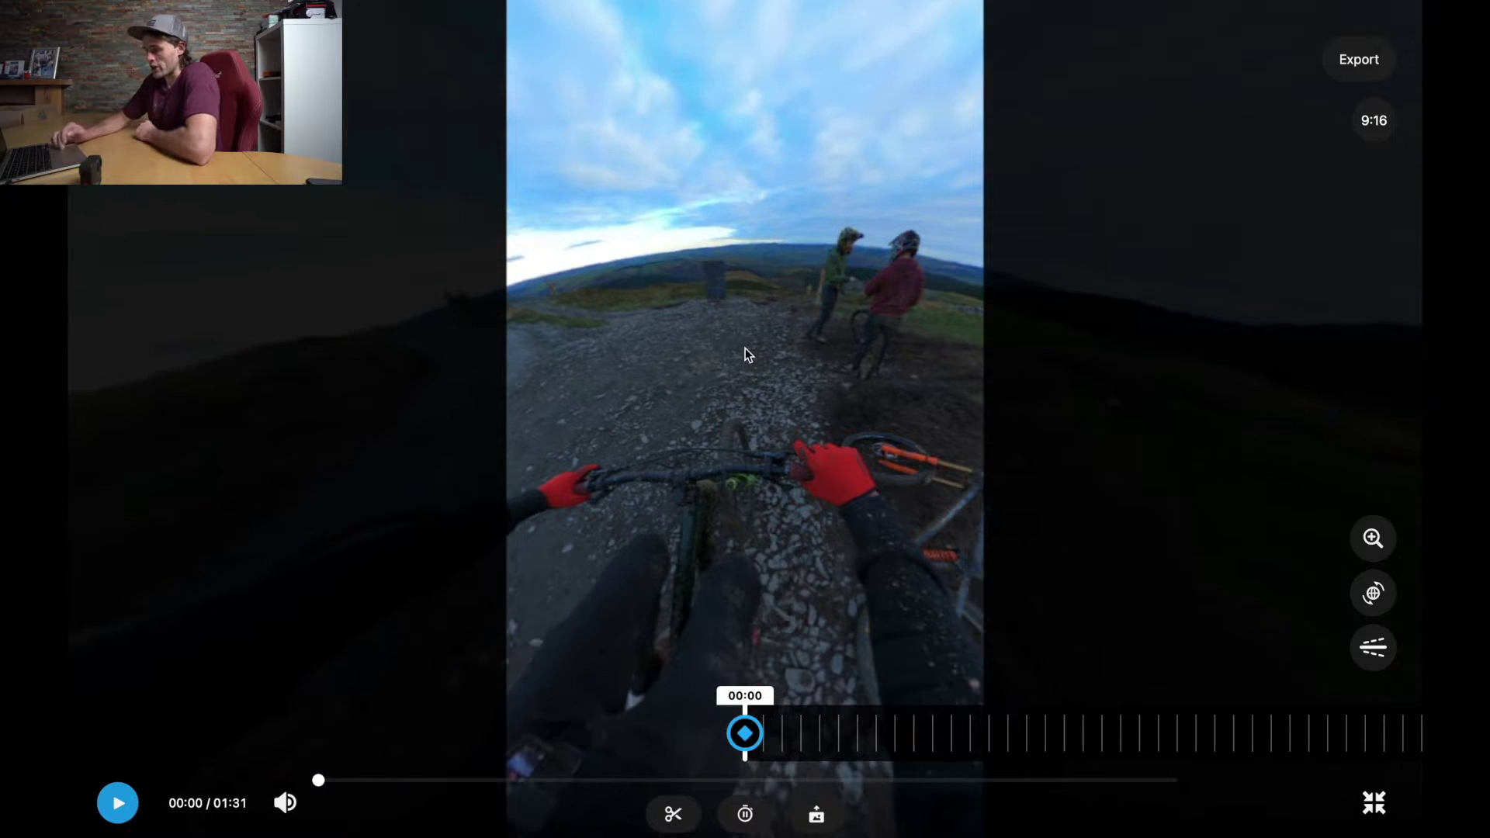
{"action": "left_click_drag", "start_coordinate": [745, 347], "coordinate": [702, 449]}
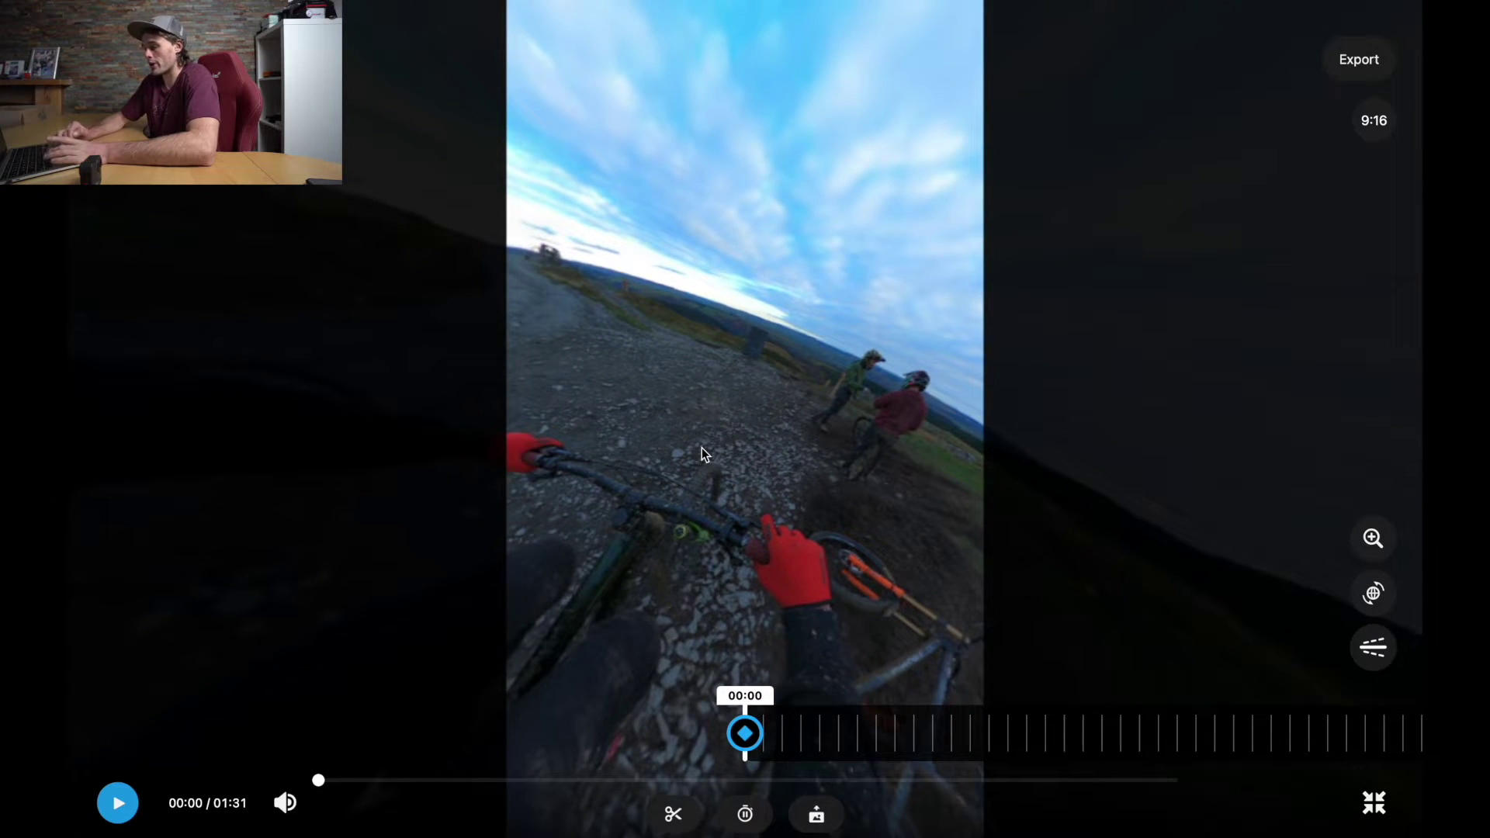
{"action": "mouse_move", "coordinate": [798, 499]}
{"action": "left_mouse_down"}
{"action": "mouse_move", "coordinate": [848, 323]}
{"action": "mouse_move", "coordinate": [812, 465]}
{"action": "mouse_move", "coordinate": [806, 435]}
{"action": "mouse_move", "coordinate": [806, 489]}
{"action": "mouse_move", "coordinate": [806, 462]}
{"action": "mouse_move", "coordinate": [779, 482]}
{"action": "left_mouse_up"}
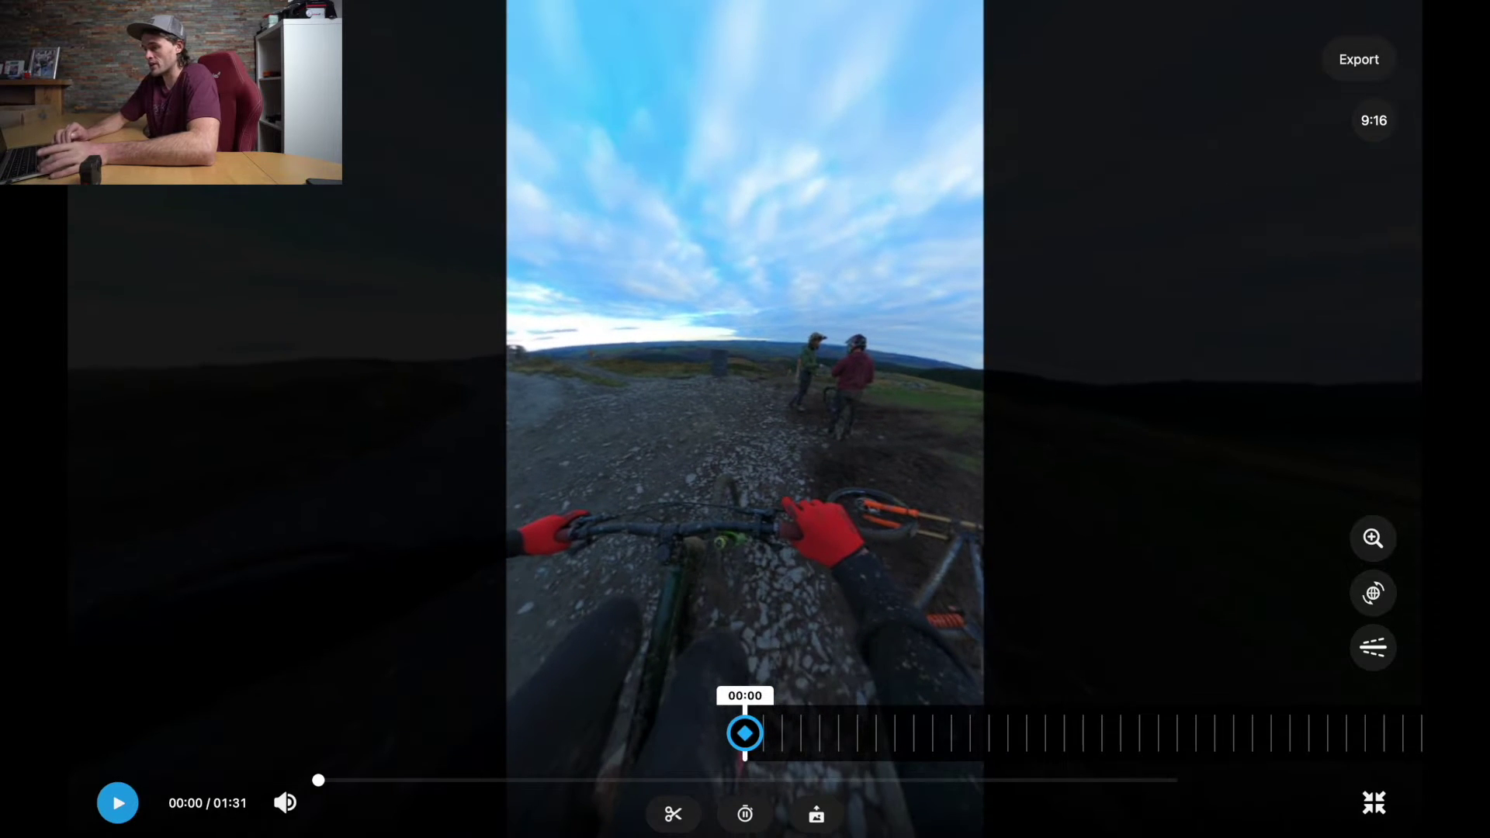
Try lens correction values on the 00:00 keyframe, settle on 45, and start playback
{"action": "left_click", "coordinate": [744, 735]}
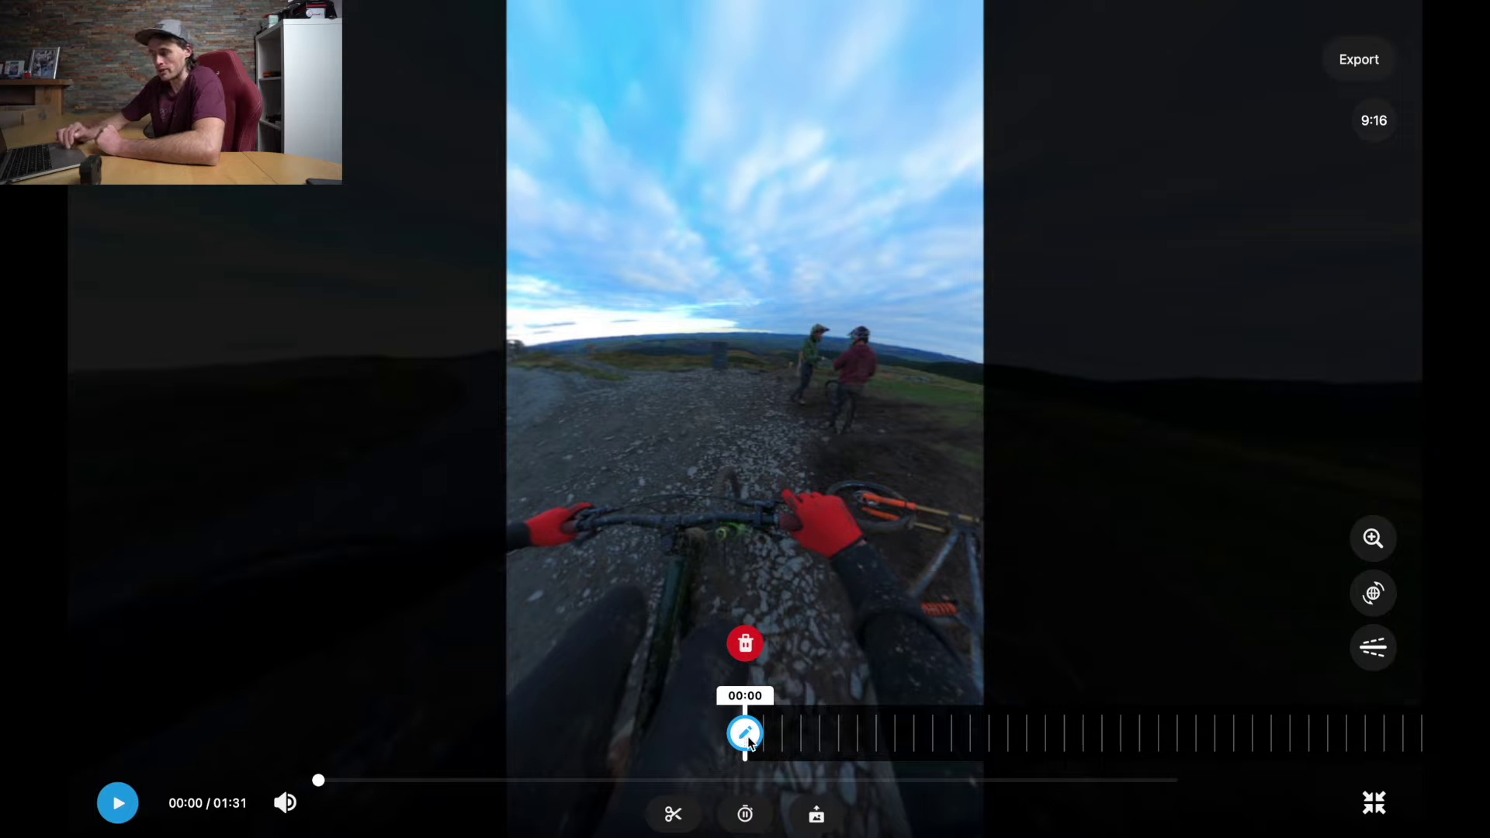
{"action": "left_click", "coordinate": [745, 733]}
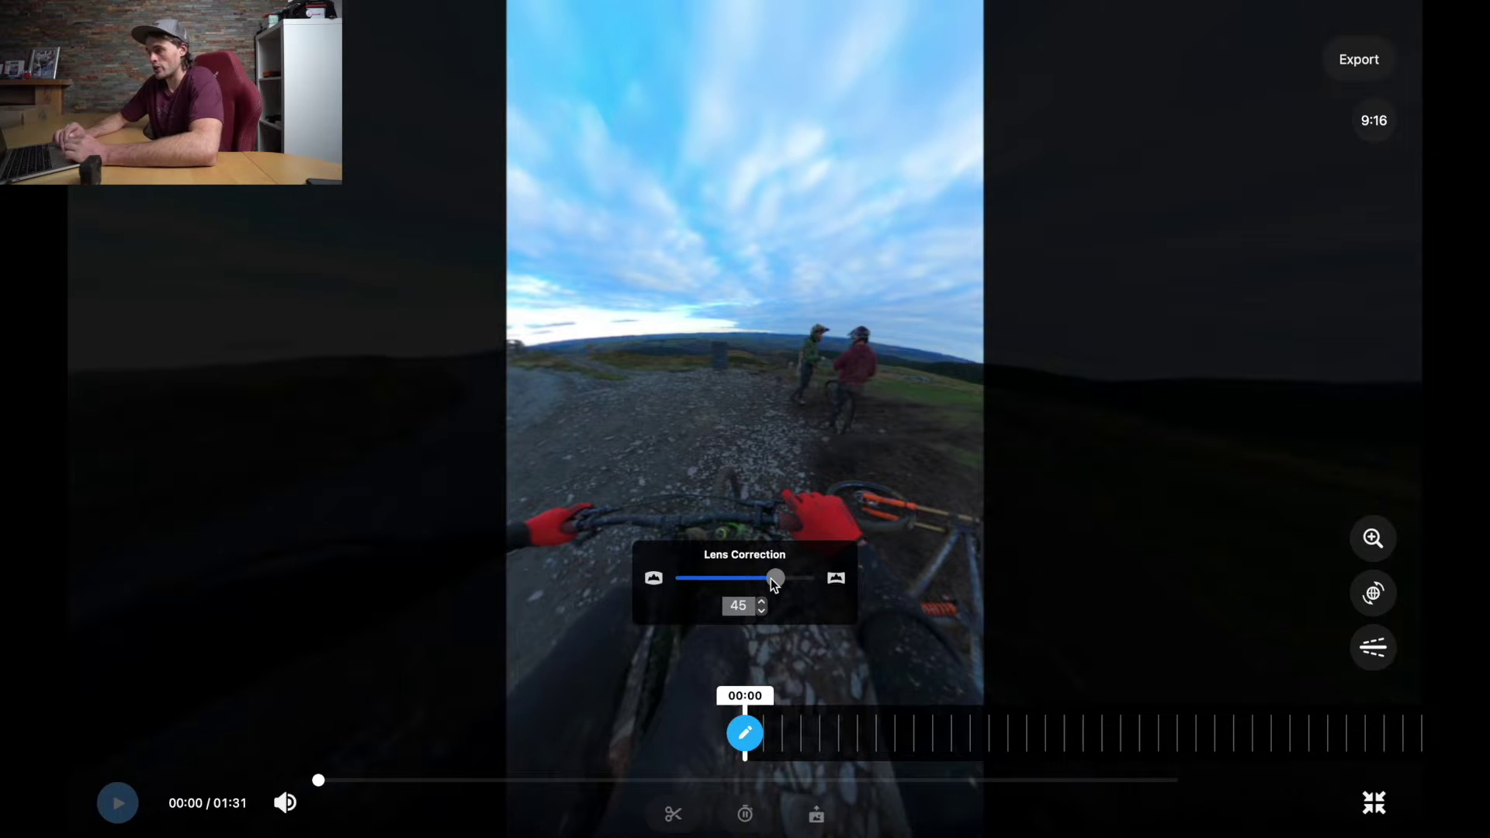
{"action": "mouse_move", "coordinate": [776, 578]}
{"action": "left_mouse_down"}
{"action": "mouse_move", "coordinate": [744, 584]}
{"action": "mouse_move", "coordinate": [764, 590]}
{"action": "left_mouse_up"}
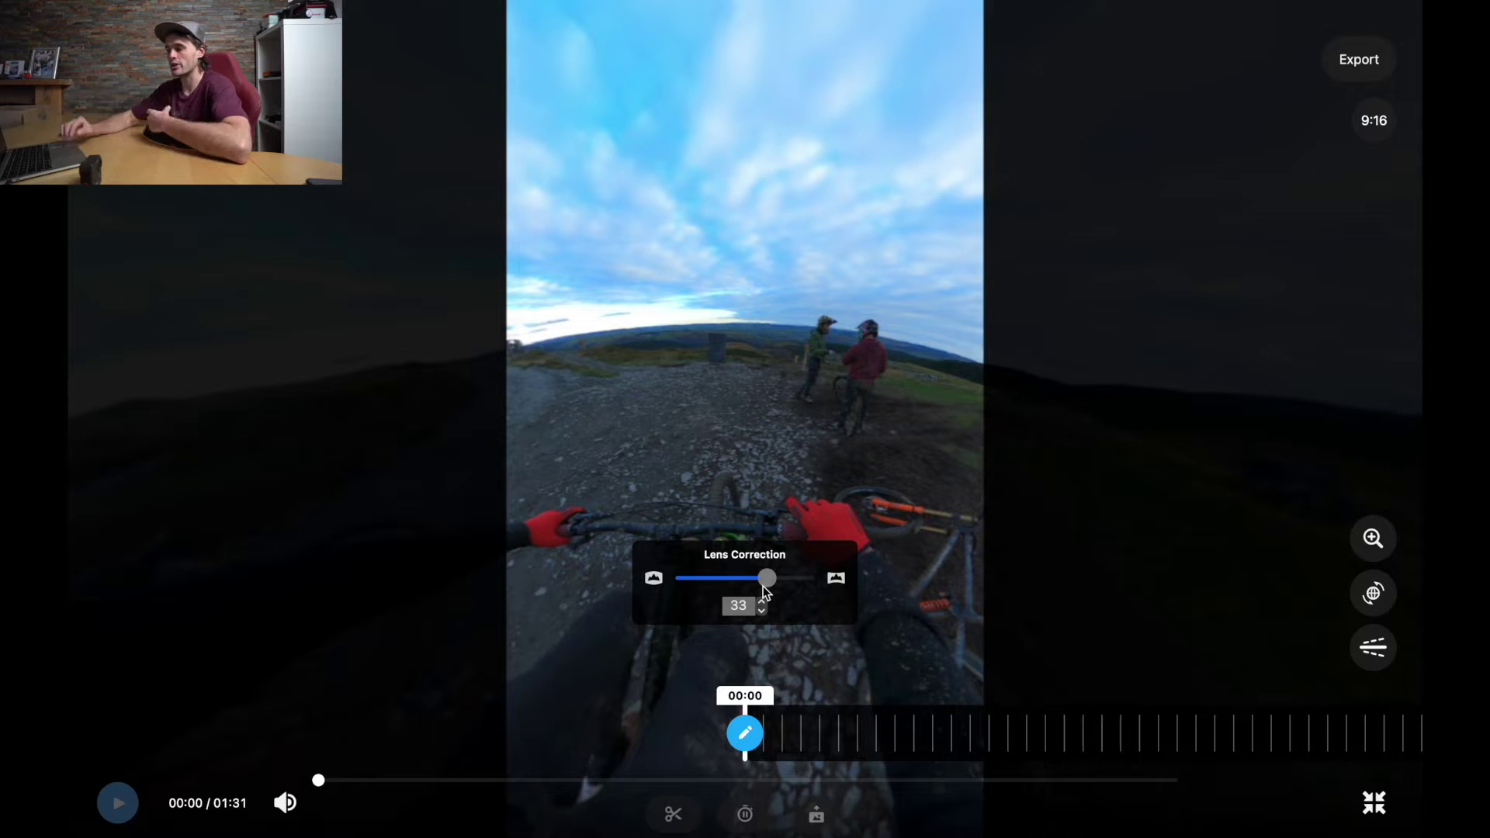
{"action": "mouse_move", "coordinate": [764, 576]}
{"action": "left_mouse_down"}
{"action": "mouse_move", "coordinate": [742, 579]}
{"action": "mouse_move", "coordinate": [776, 576]}
{"action": "left_mouse_up"}
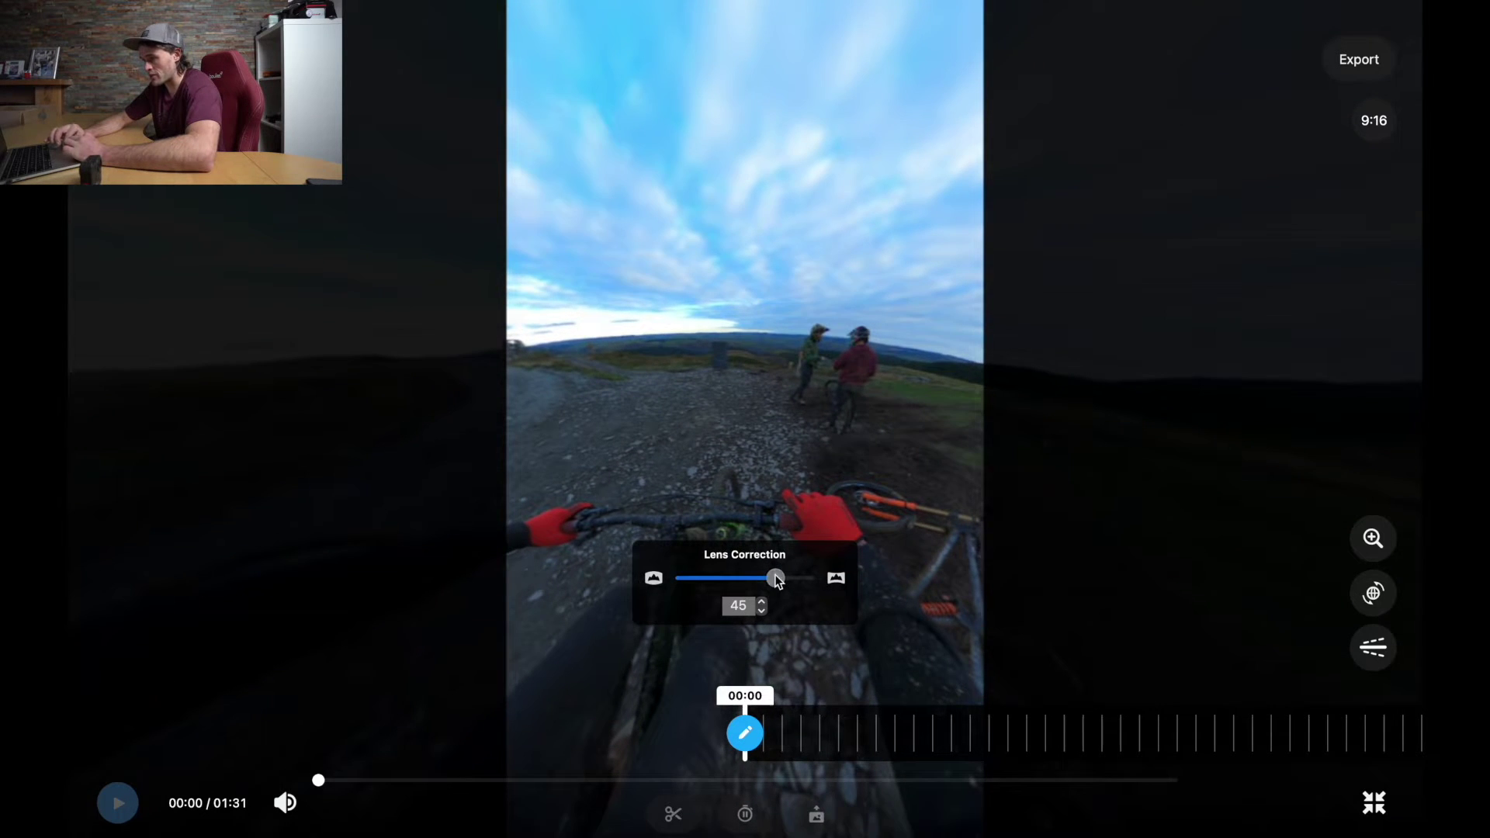
{"action": "left_click", "coordinate": [746, 737]}
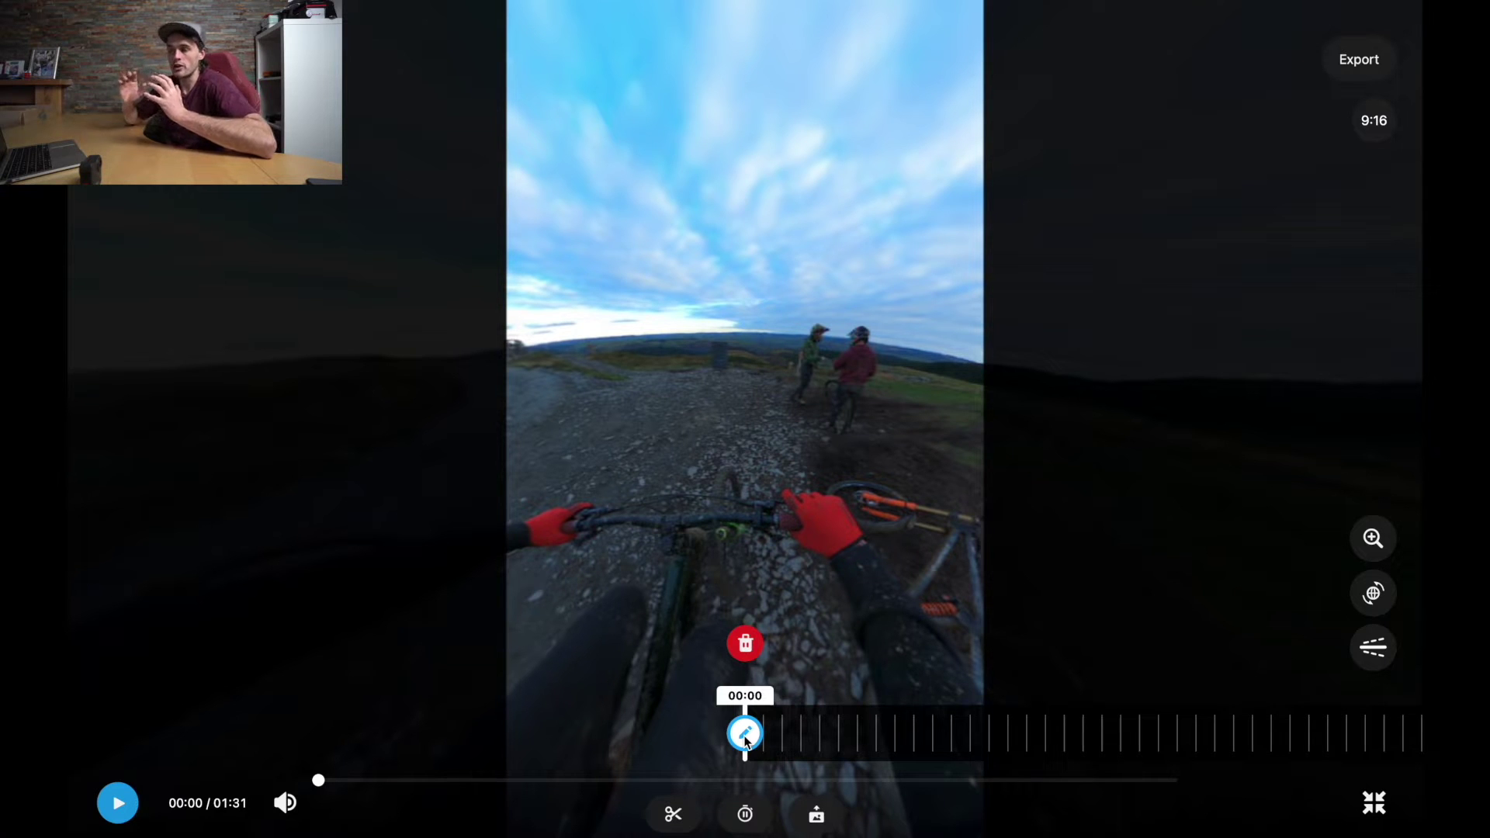
{"action": "left_click", "coordinate": [745, 736]}
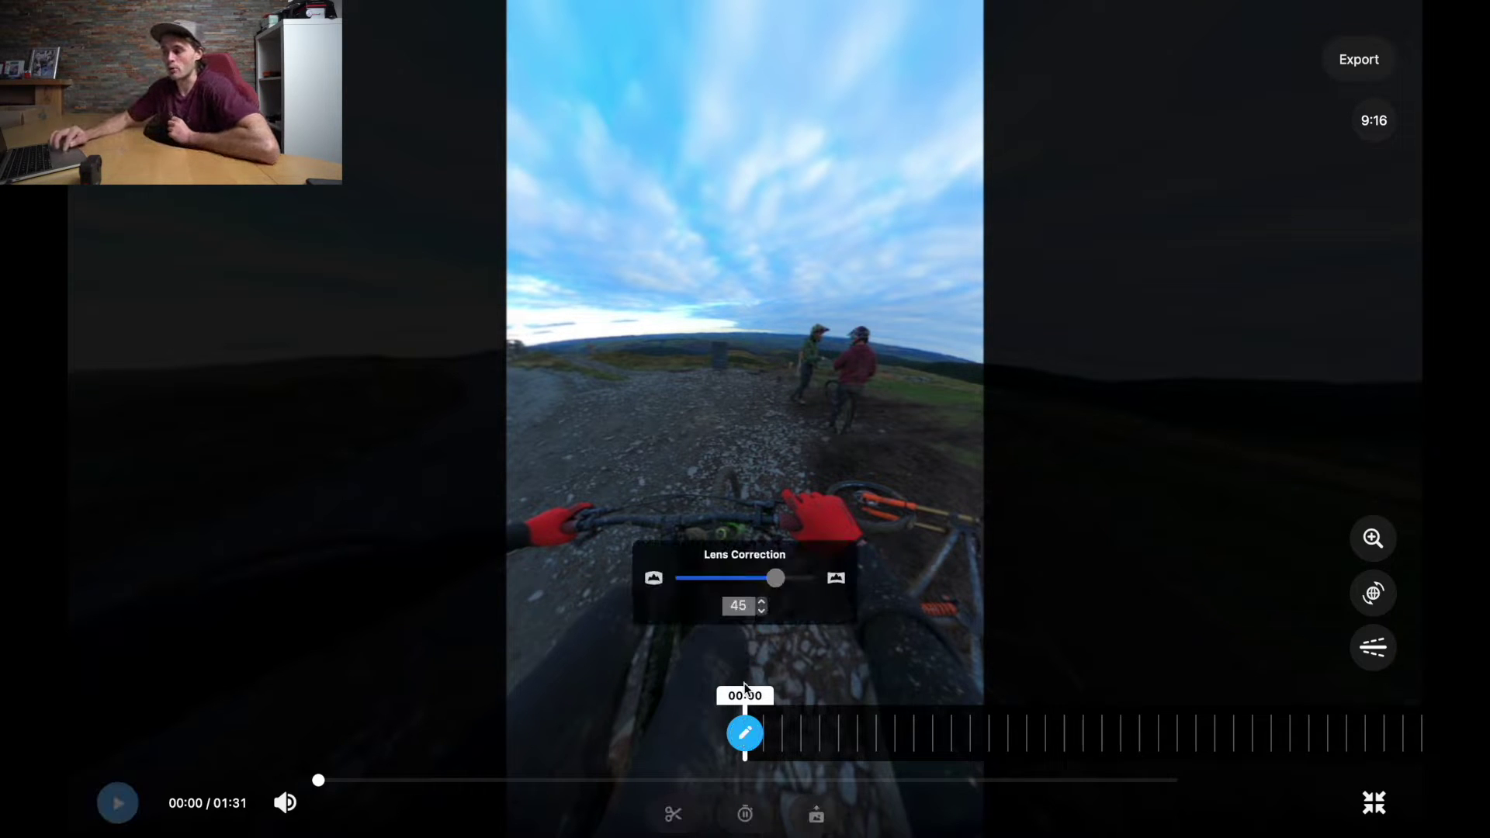
{"action": "mouse_move", "coordinate": [776, 579]}
{"action": "left_mouse_down"}
{"action": "mouse_move", "coordinate": [802, 579]}
{"action": "mouse_move", "coordinate": [777, 575]}
{"action": "left_mouse_up"}
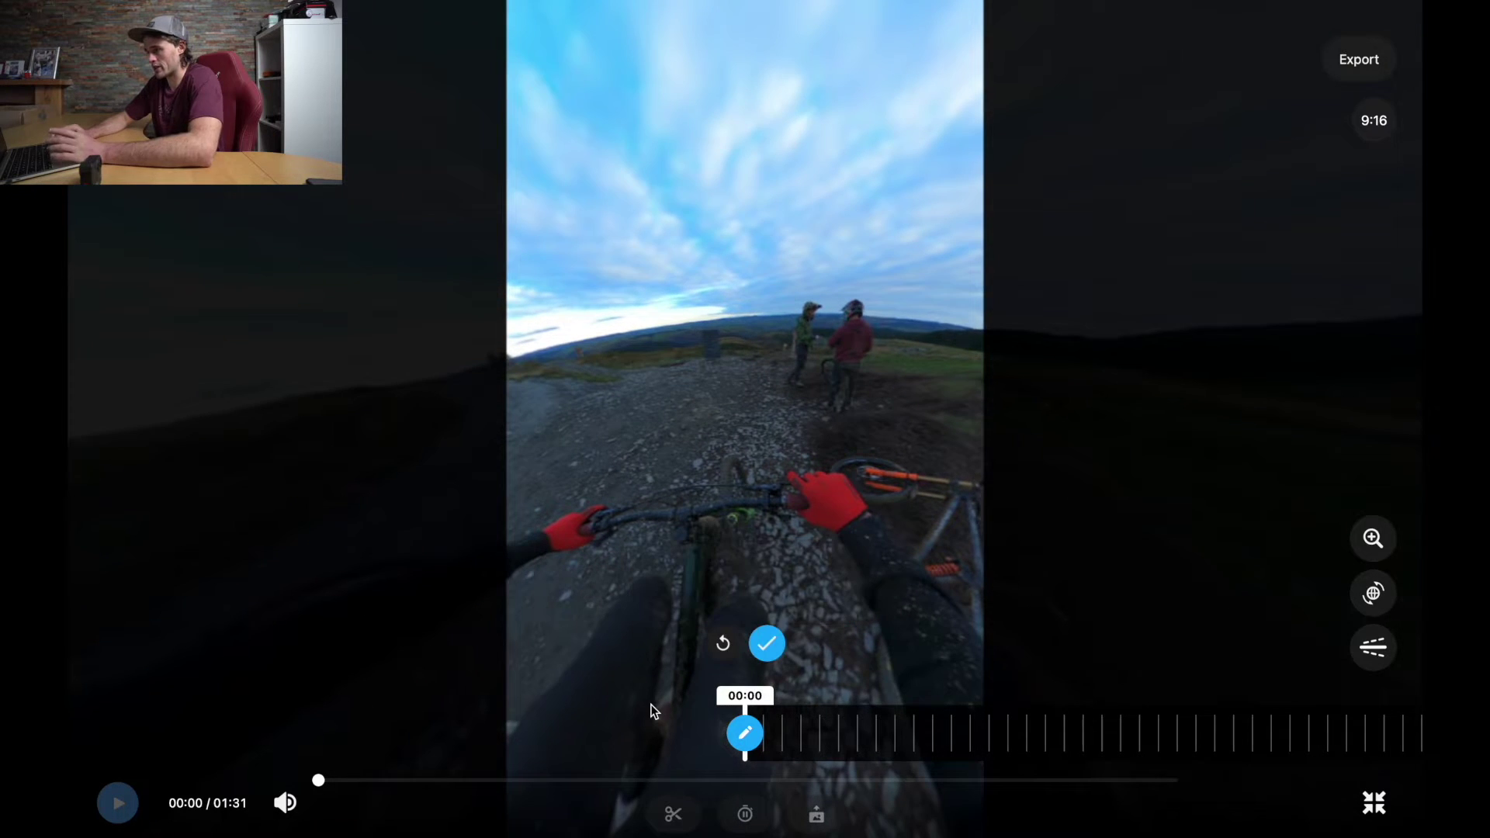
{"action": "mouse_move", "coordinate": [682, 626]}
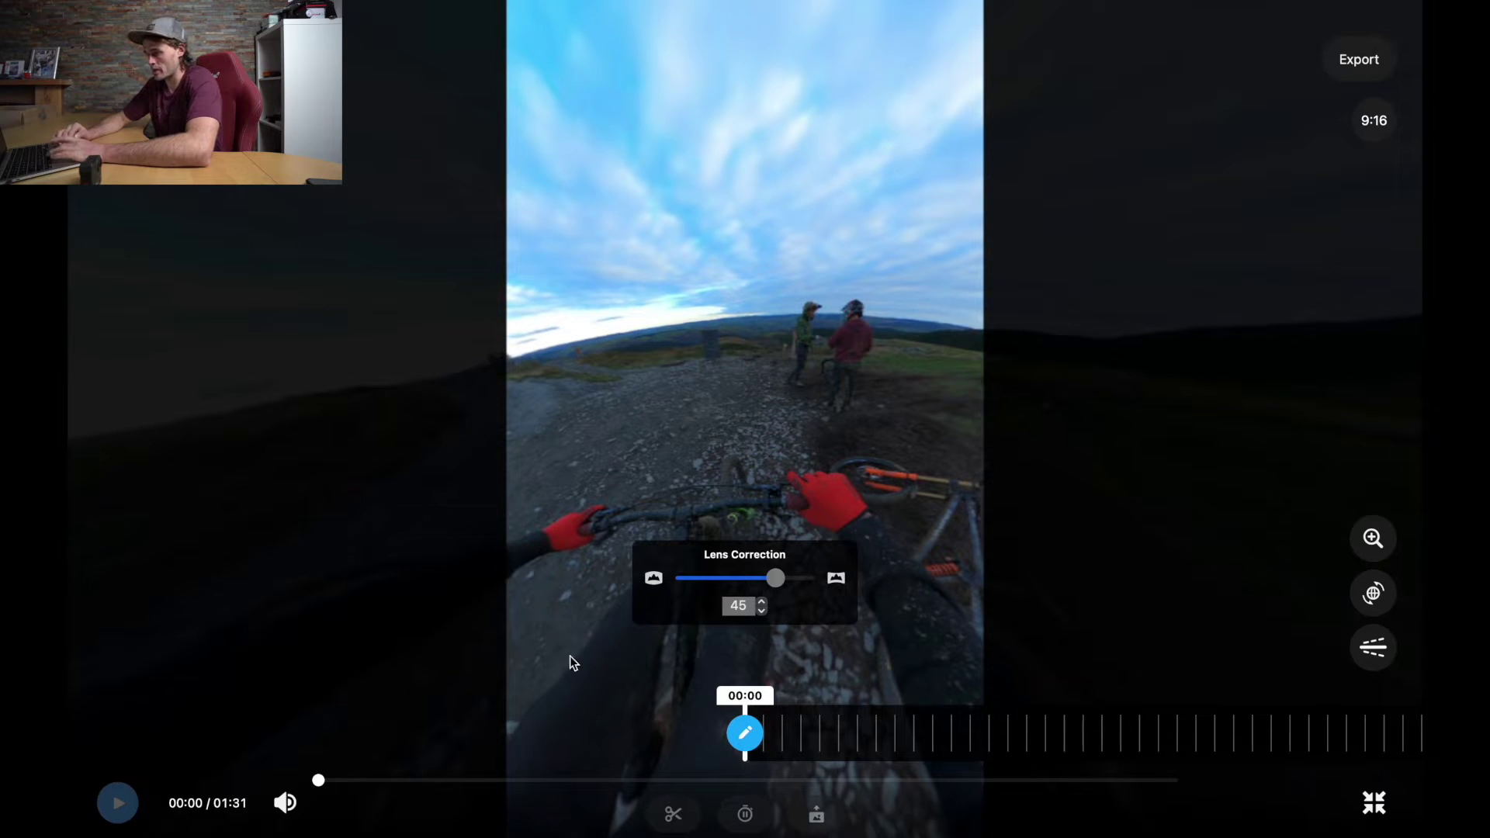
{"action": "key", "text": "space"}
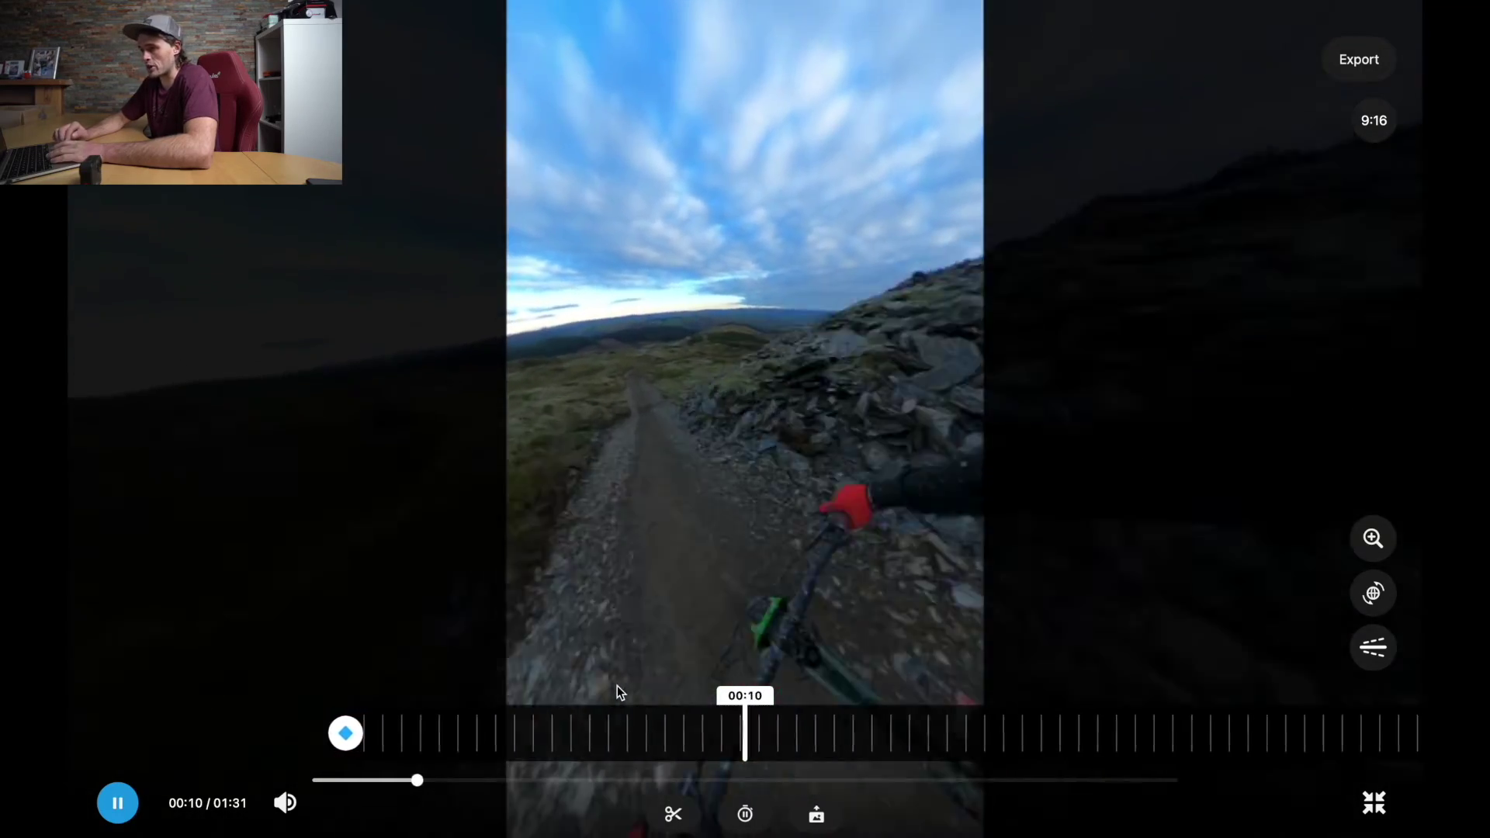
Pause at 00:11 to add a view keyframe, then move the timeline back to 00:06
{"action": "key", "text": "space"}
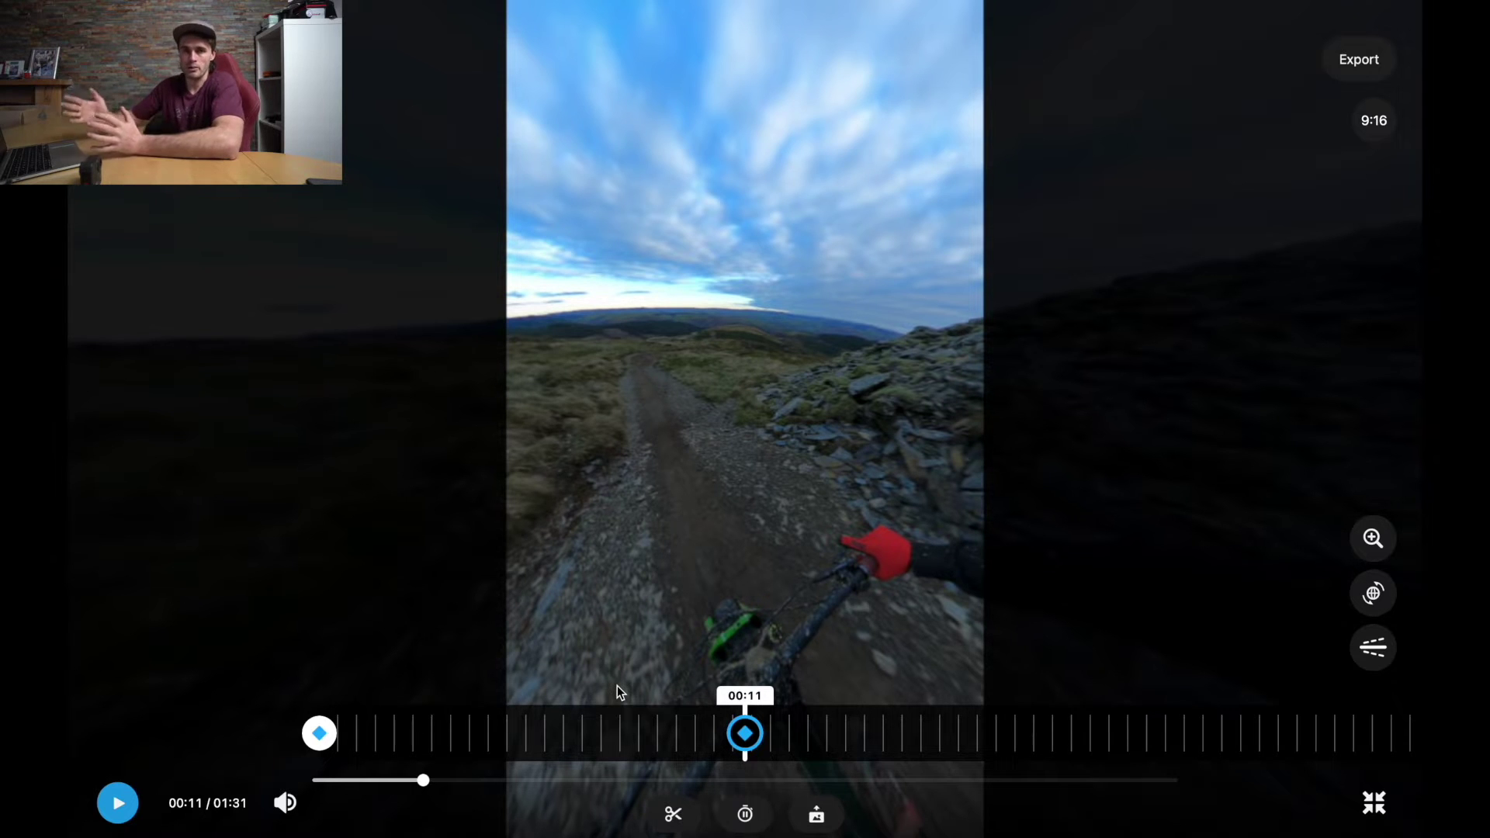
{"action": "scroll", "coordinate": [645, 729], "scroll_direction": "left", "scroll_amount": 3}
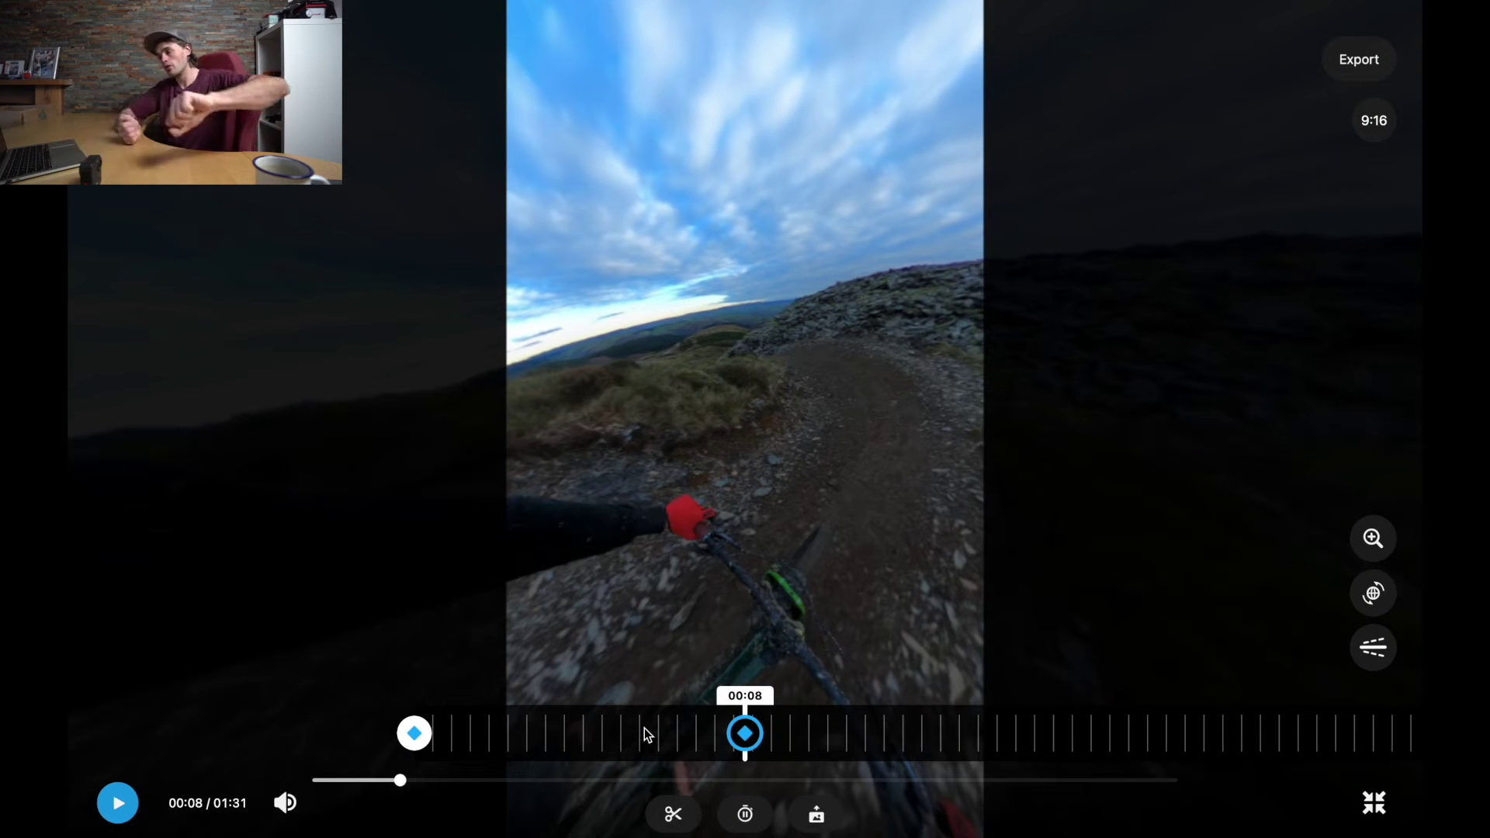
{"action": "scroll", "coordinate": [645, 733], "scroll_direction": "left", "scroll_amount": 2}
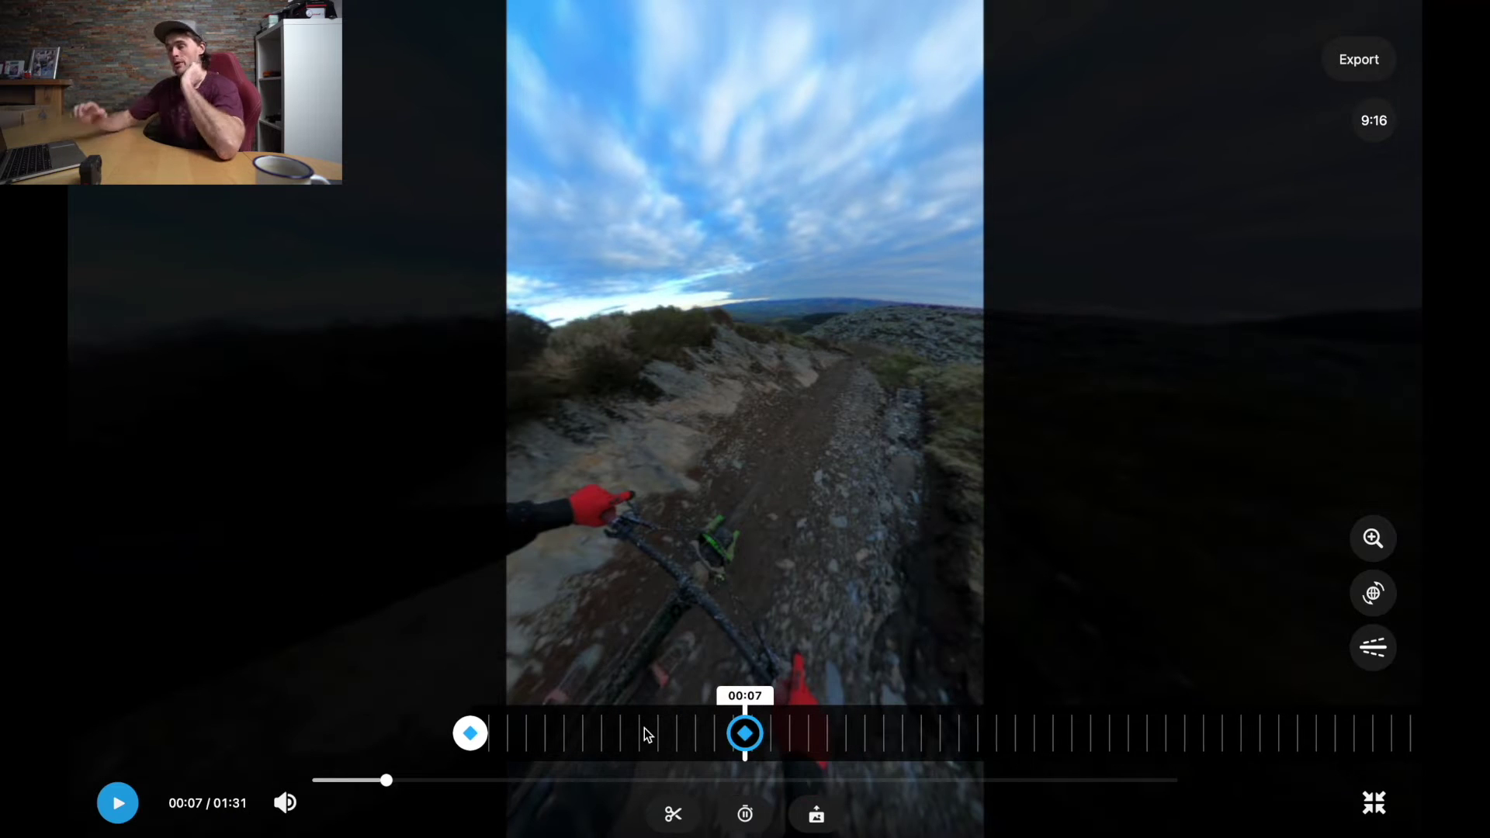
{"action": "scroll", "coordinate": [645, 734], "scroll_direction": "left", "scroll_amount": 2}
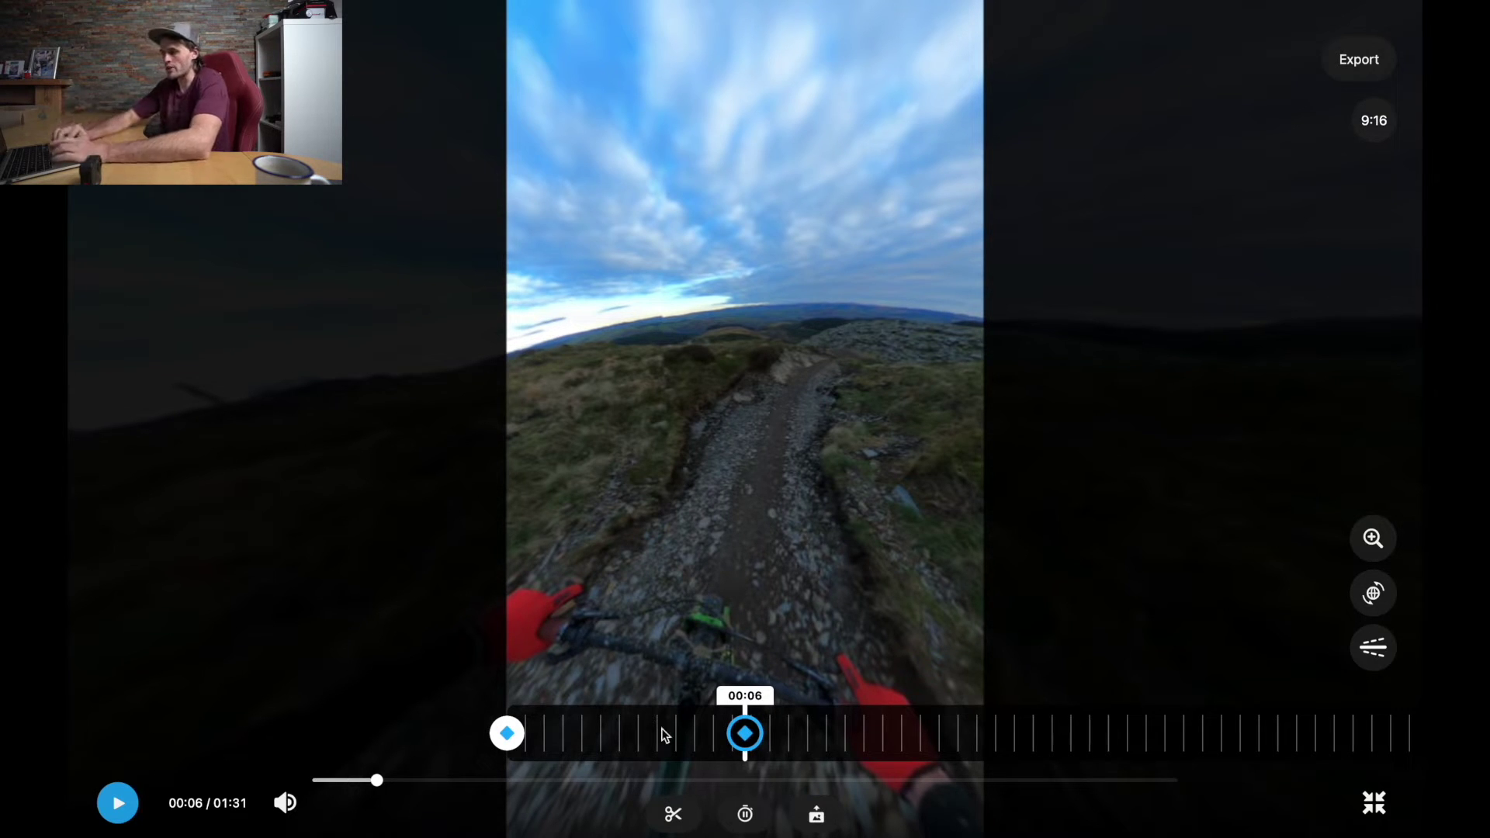
Reframe and confirm the view at the 00:06 and 00:08 keyframes toward the trail
{"action": "left_click", "coordinate": [745, 733]}
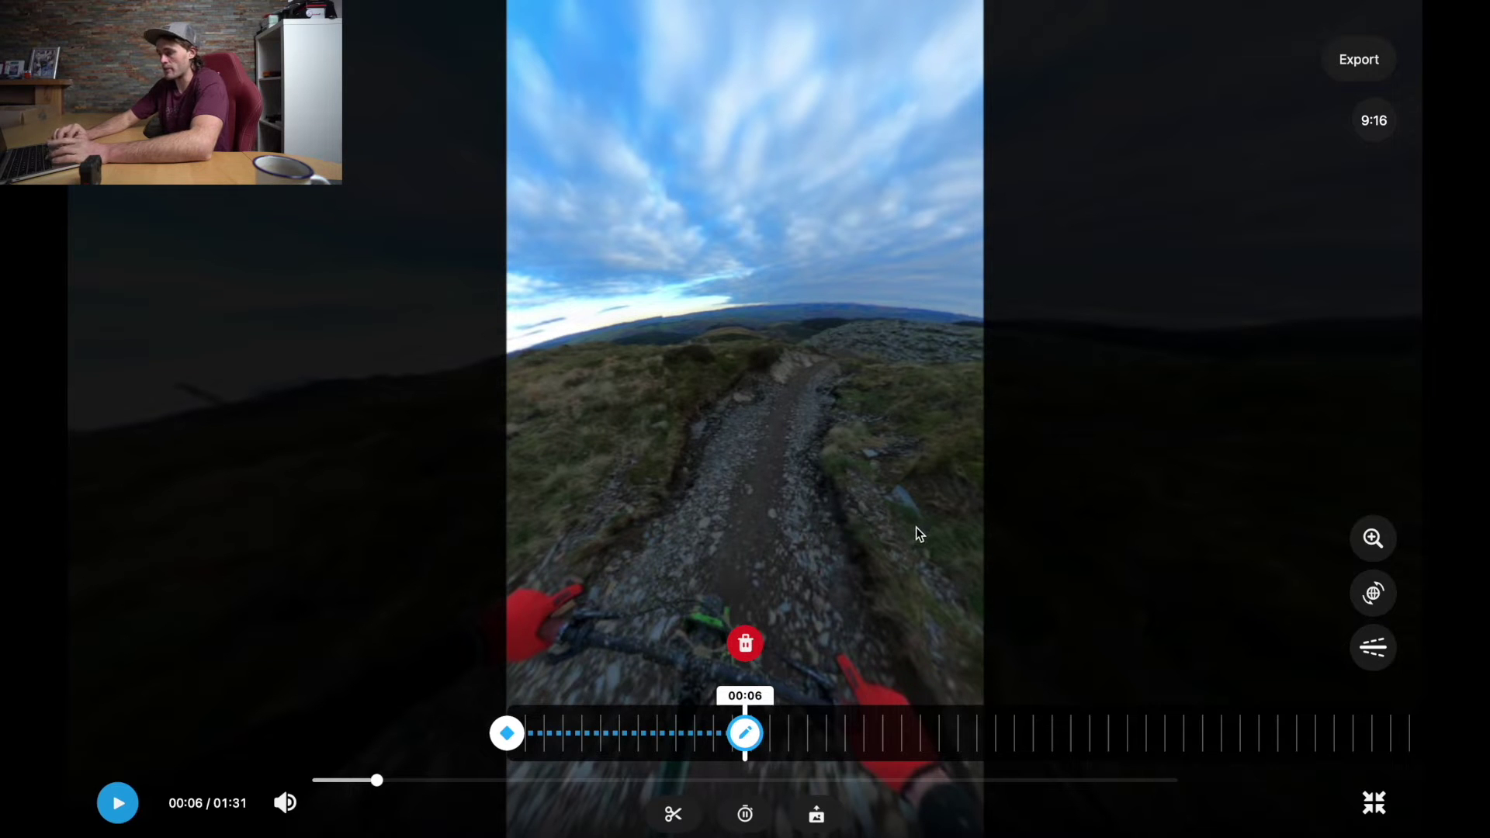
{"action": "left_click_drag", "start_coordinate": [911, 538], "coordinate": [907, 567]}
{"action": "left_click", "coordinate": [776, 624]}
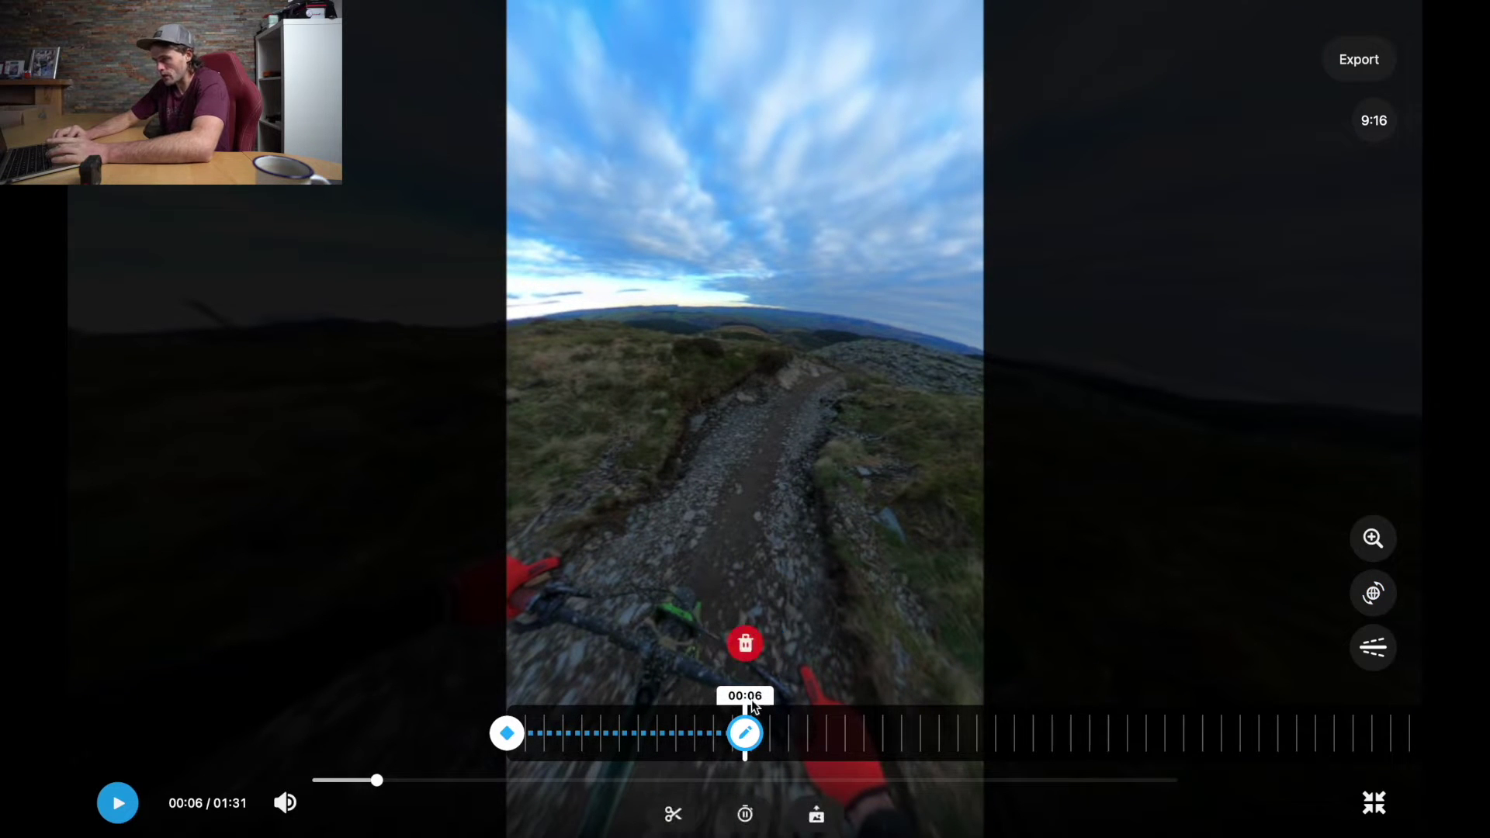
{"action": "scroll", "coordinate": [761, 740], "scroll_direction": "right", "scroll_amount": 5}
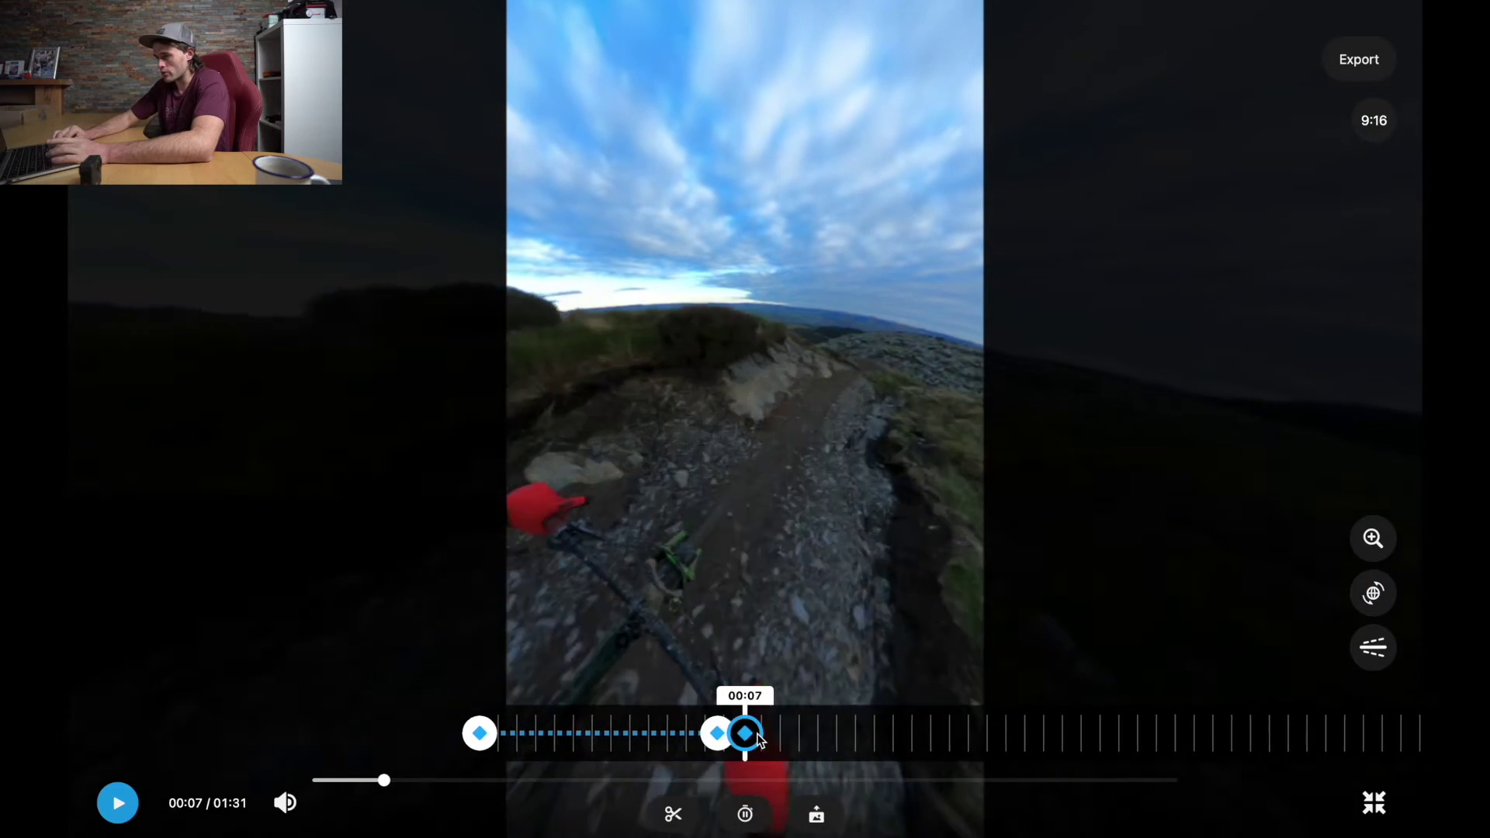
{"action": "scroll", "coordinate": [761, 740], "scroll_direction": "right", "scroll_amount": 2}
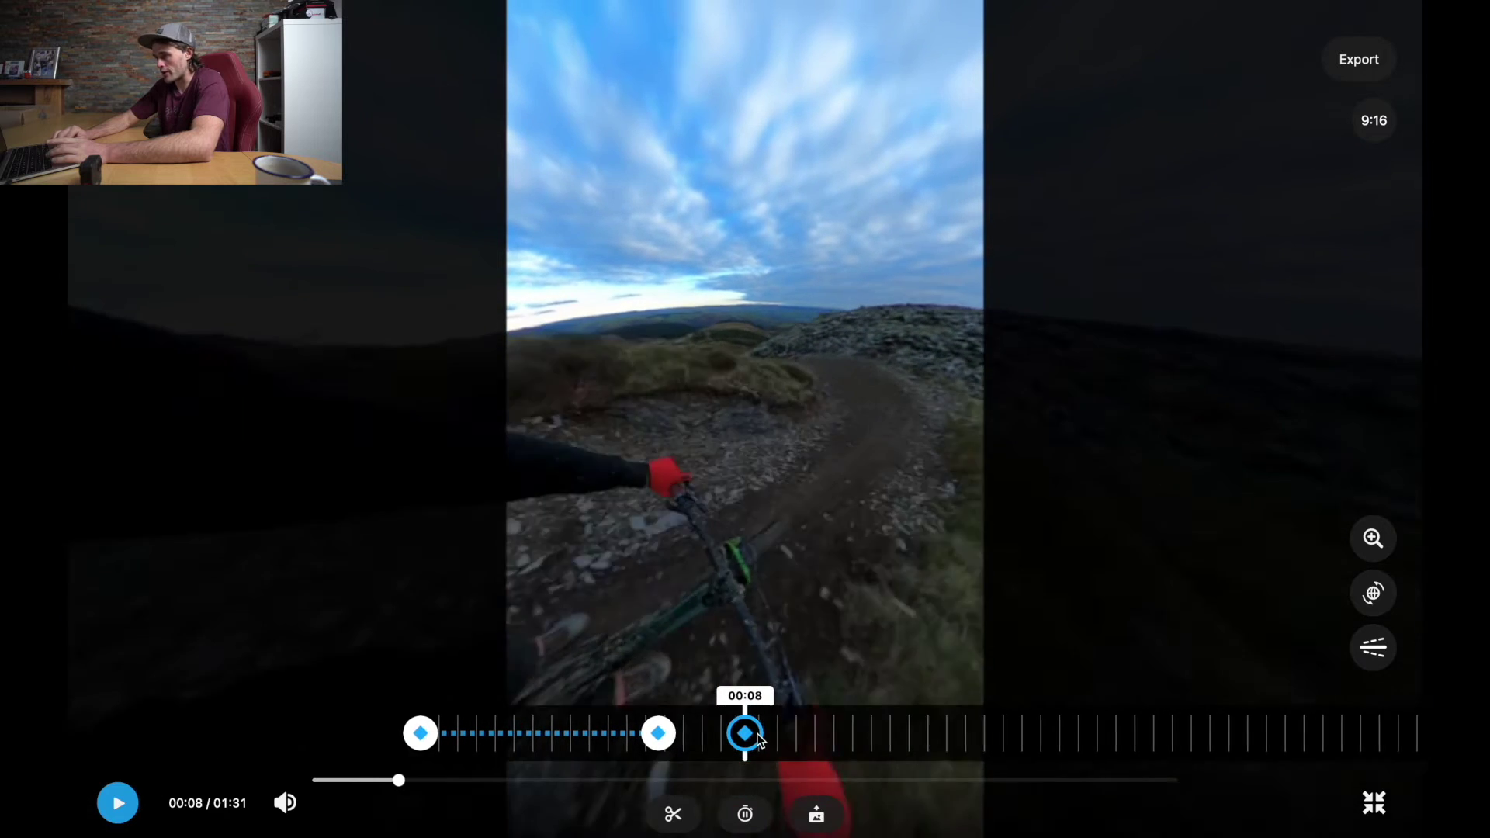
{"action": "left_click", "coordinate": [758, 737]}
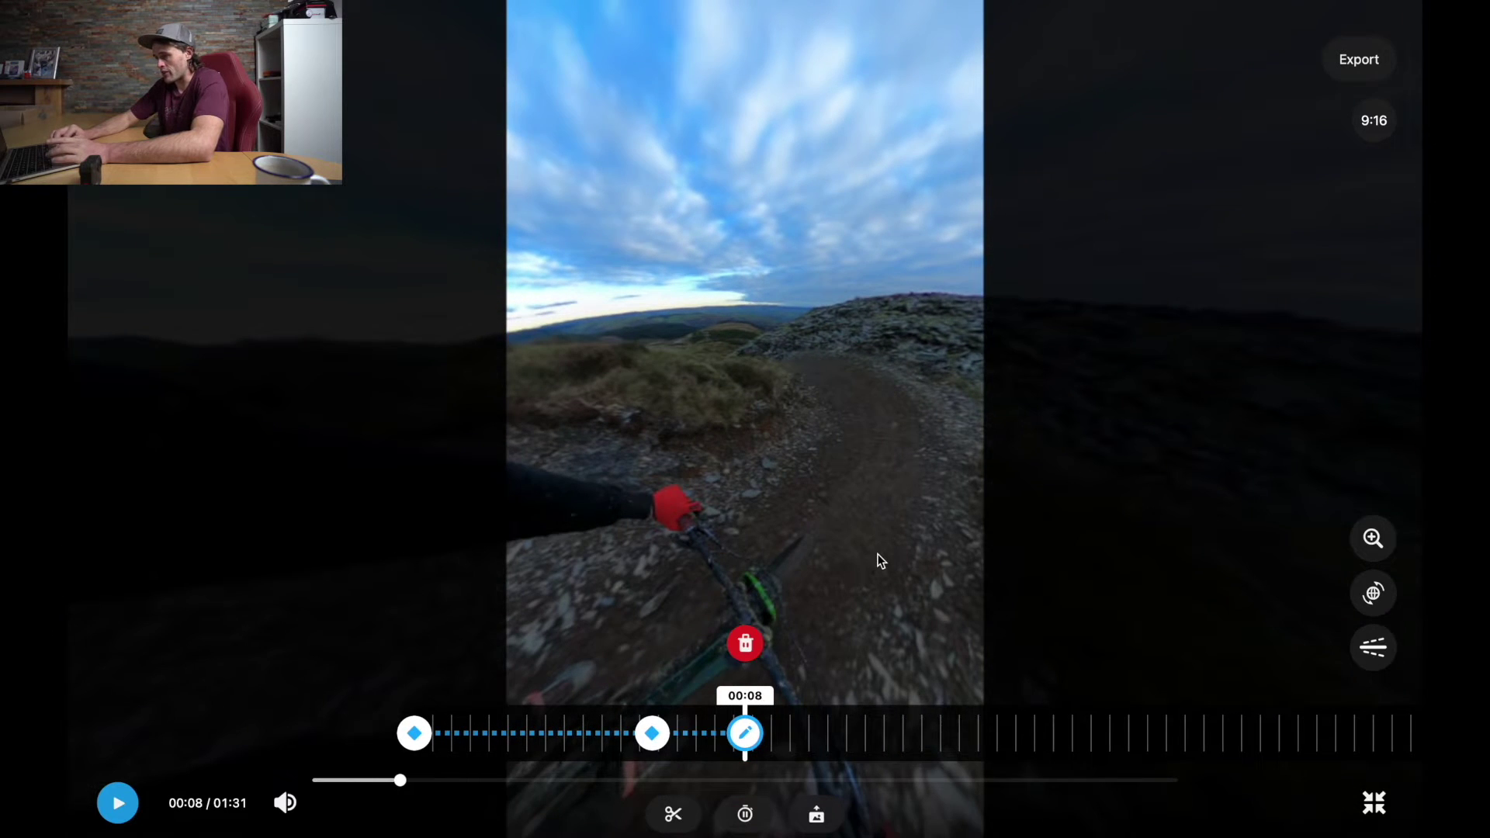
{"action": "mouse_move", "coordinate": [881, 559]}
{"action": "left_mouse_down"}
{"action": "mouse_move", "coordinate": [762, 524]}
{"action": "mouse_move", "coordinate": [825, 499]}
{"action": "mouse_move", "coordinate": [797, 487]}
{"action": "left_mouse_up"}
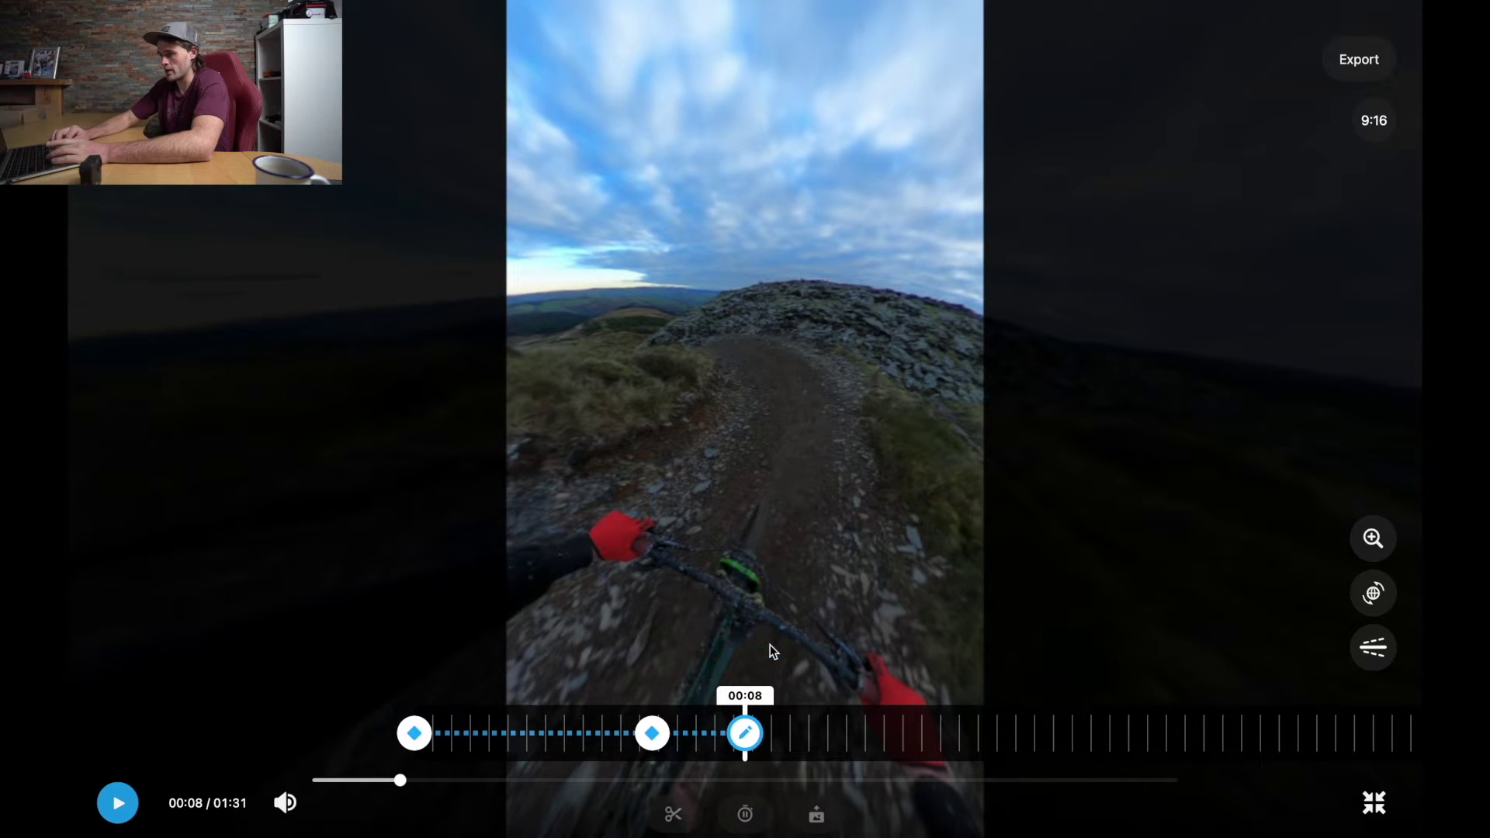
{"action": "left_click", "coordinate": [768, 645]}
Play ahead to 00:11 and turn, tilt and level the view along the trail
{"action": "key", "text": "space"}
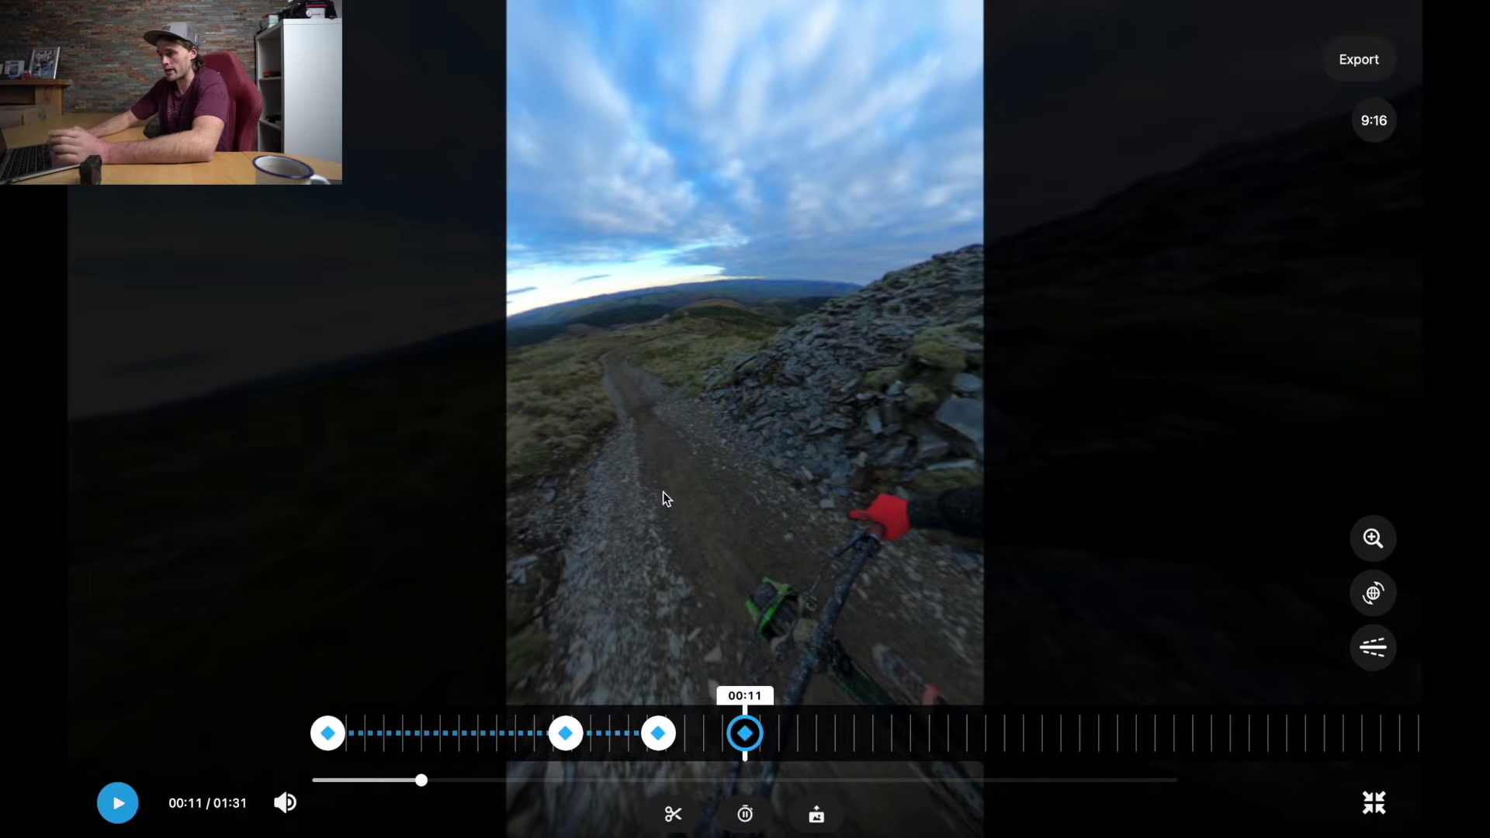
{"action": "left_click_drag", "start_coordinate": [663, 491], "coordinate": [700, 490]}
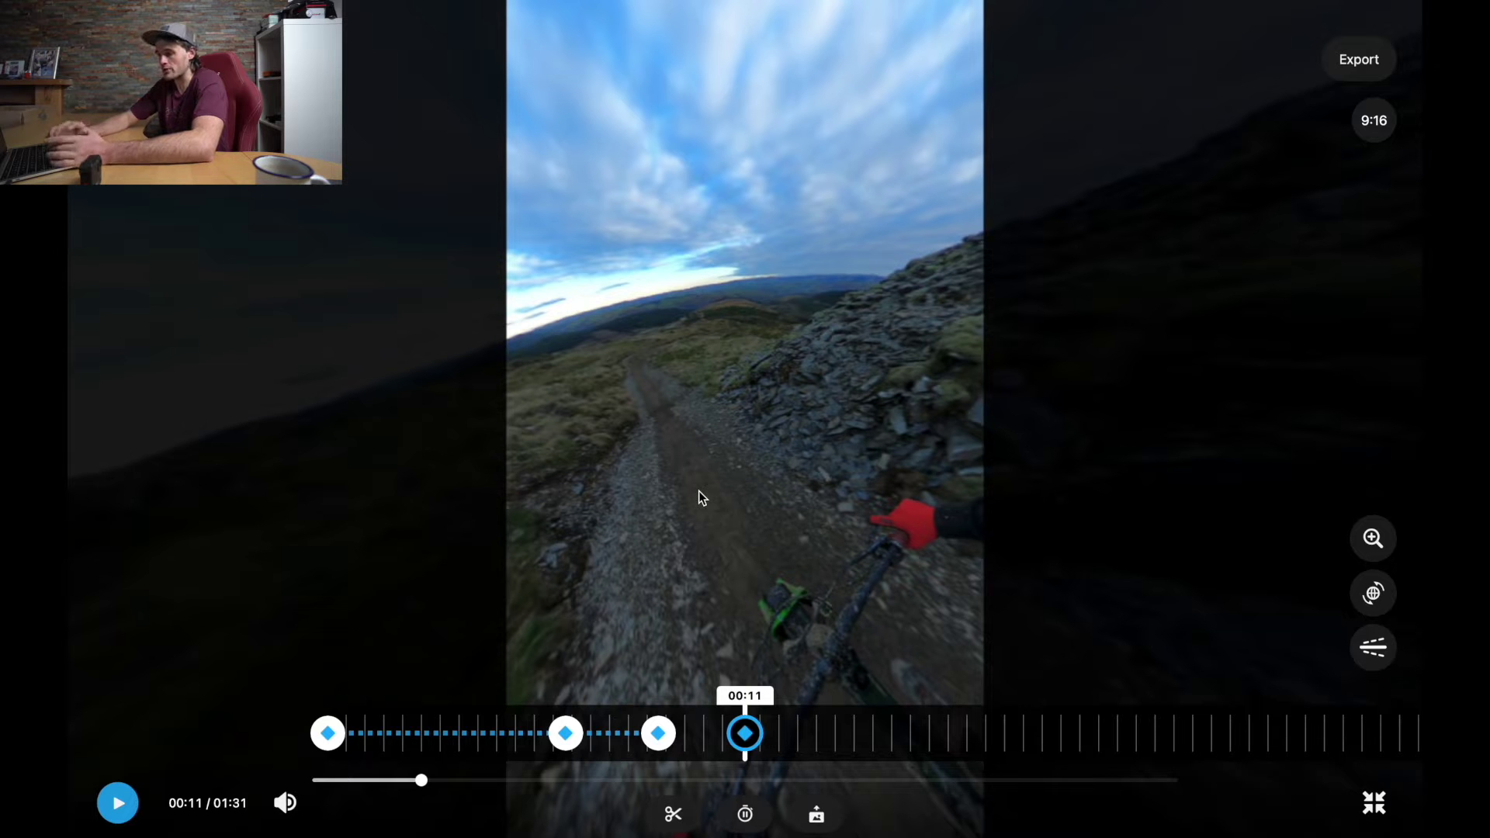
{"action": "left_click_drag", "start_coordinate": [811, 401], "coordinate": [813, 482]}
{"action": "left_click_drag", "start_coordinate": [722, 470], "coordinate": [846, 450]}
{"action": "mouse_move", "coordinate": [751, 730]}
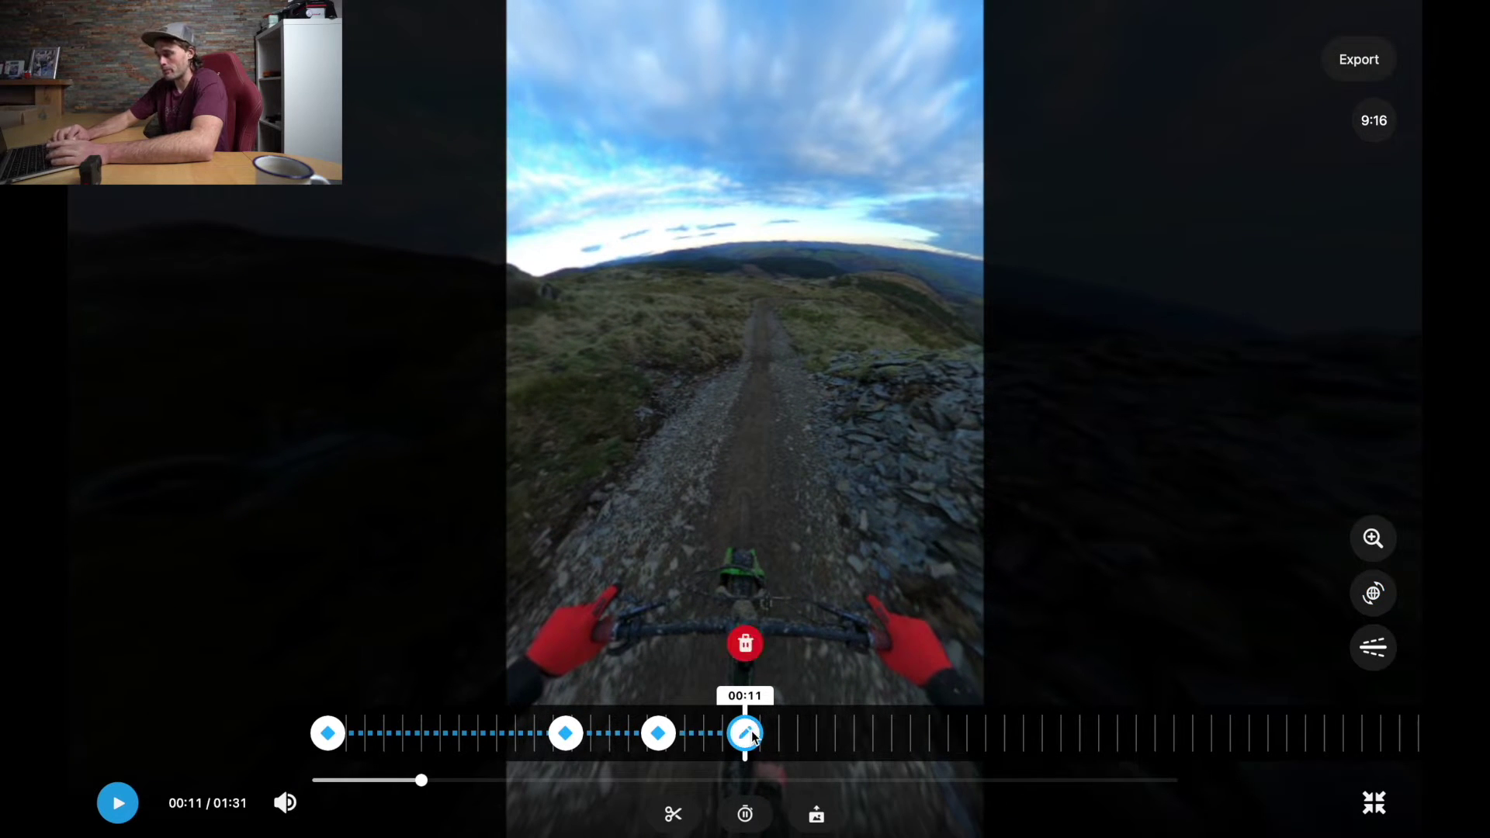
{"action": "scroll", "coordinate": [751, 729], "scroll_direction": "up", "scroll_amount": 1}
{"action": "scroll", "coordinate": [752, 730], "scroll_direction": "up", "scroll_amount": 10}
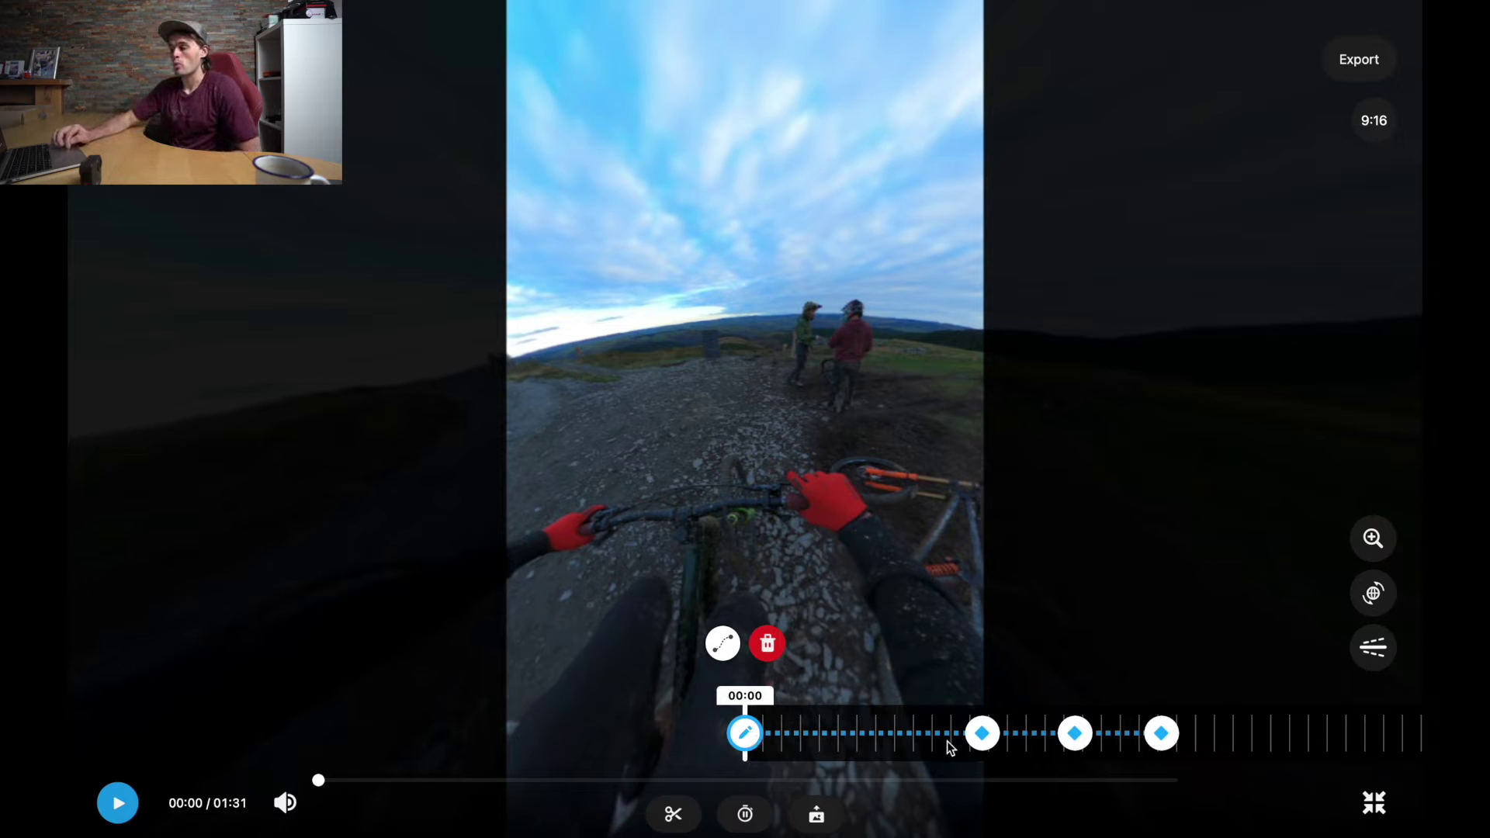
Return the timeline to 00:00 and play the reframed portrait clip from the start
{"action": "scroll", "coordinate": [981, 733], "scroll_direction": "down", "scroll_amount": 1}
{"action": "scroll", "coordinate": [982, 734], "scroll_direction": "down", "scroll_amount": 1}
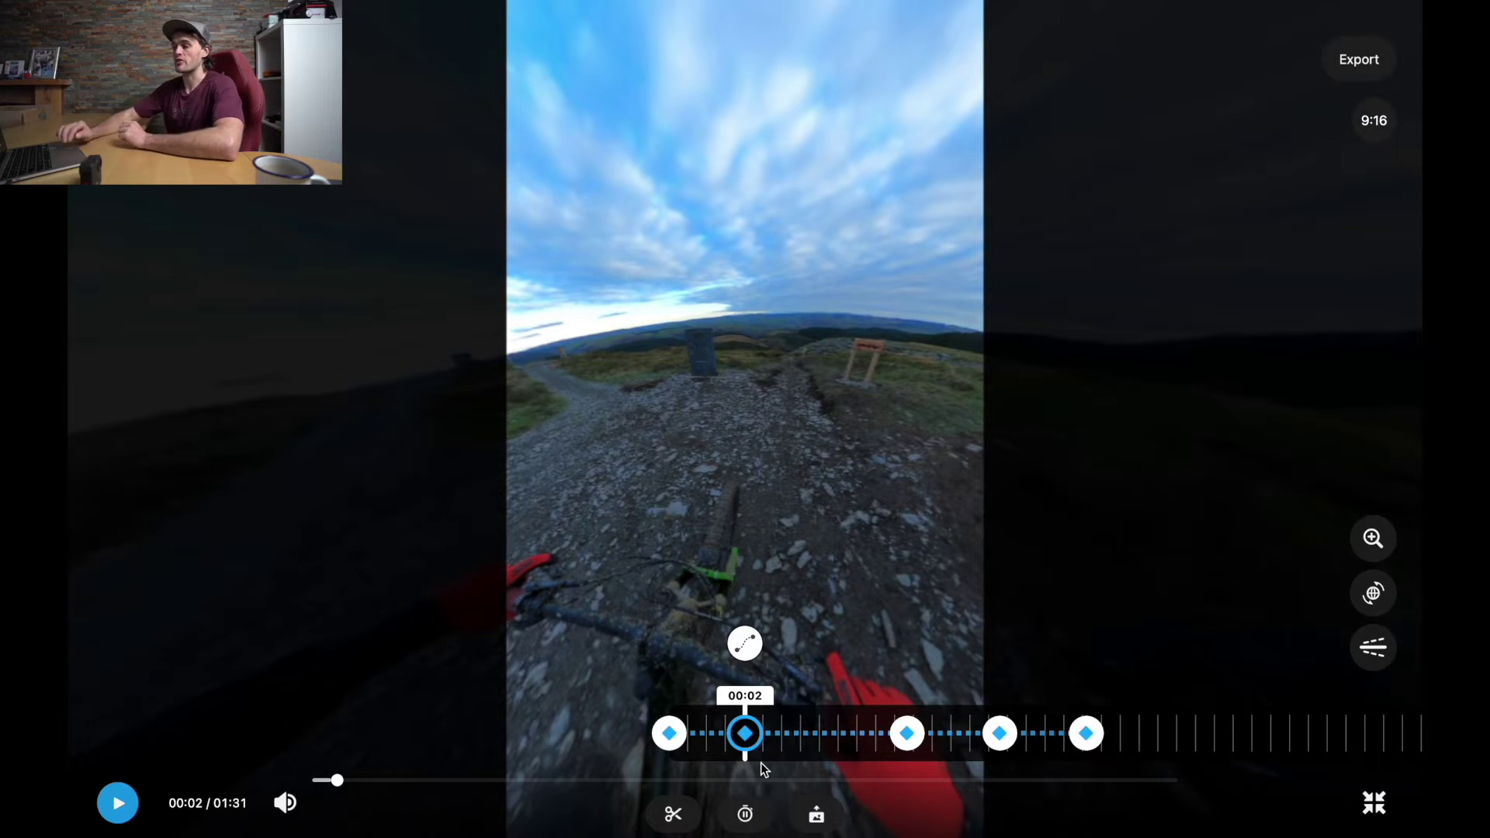
{"action": "scroll", "coordinate": [760, 762], "scroll_direction": "up", "scroll_amount": 2}
{"action": "key", "text": "space"}
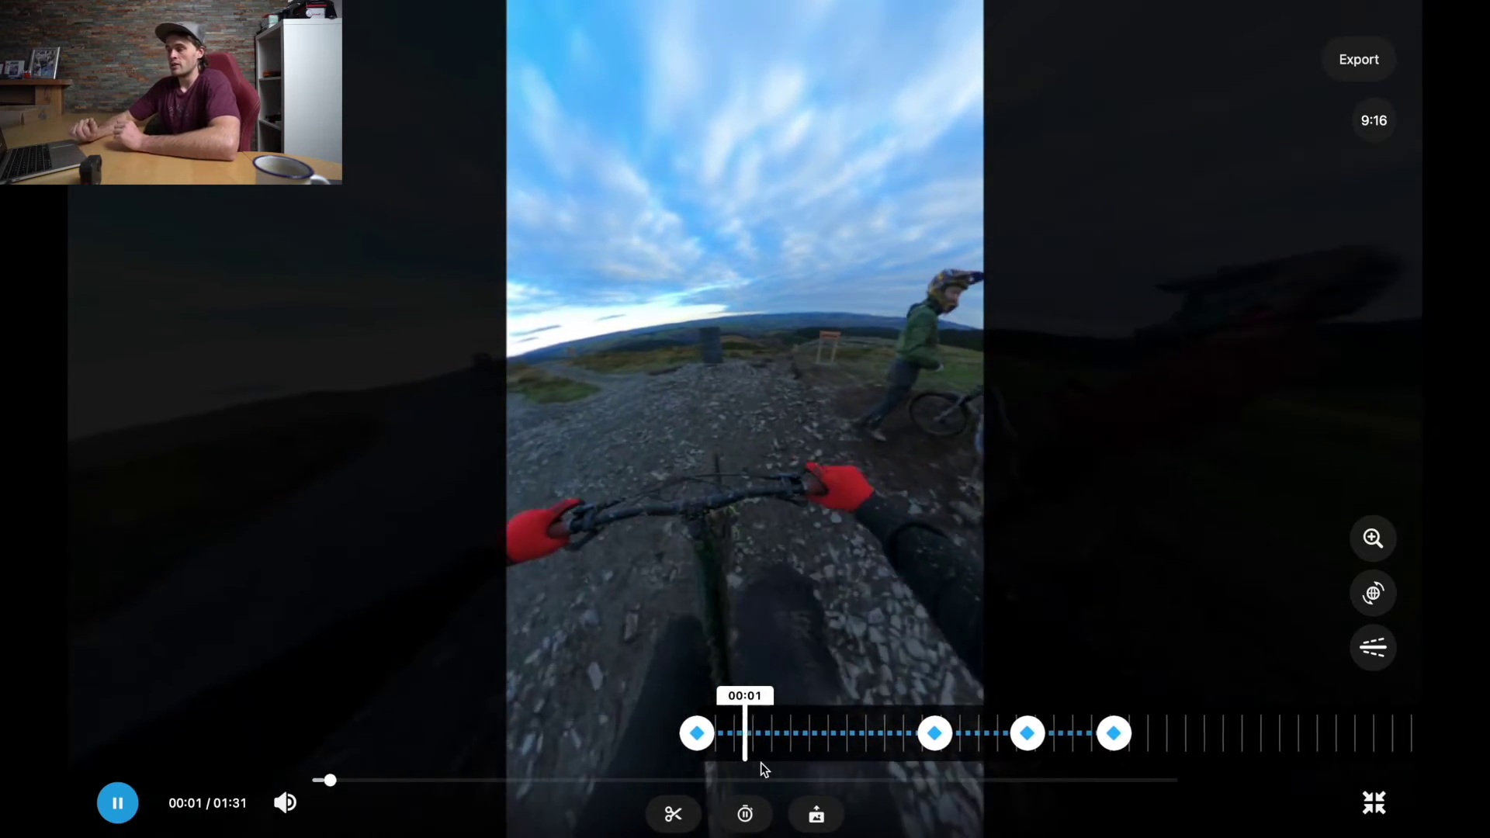